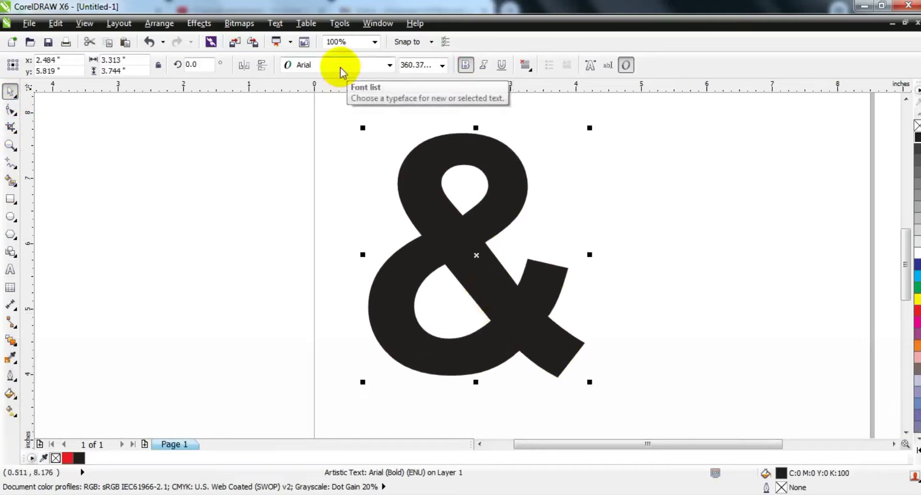
Set the ampersand's font to CentraleSans XBold and convert the text to curves
{"action": "left_click_drag", "start_coordinate": [379, 360], "coordinate": [374, 364]}
{"action": "left_click", "coordinate": [390, 64]}
{"action": "left_click", "coordinate": [320, 92]}
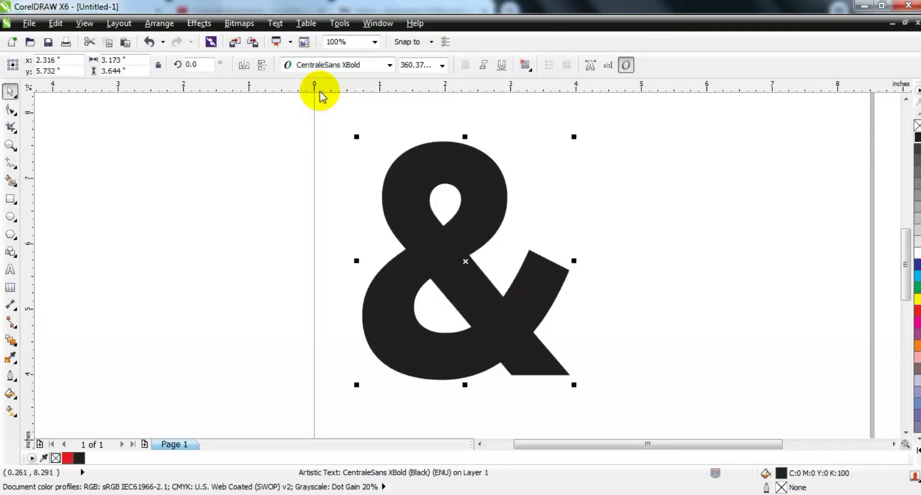
{"action": "left_click", "coordinate": [152, 24]}
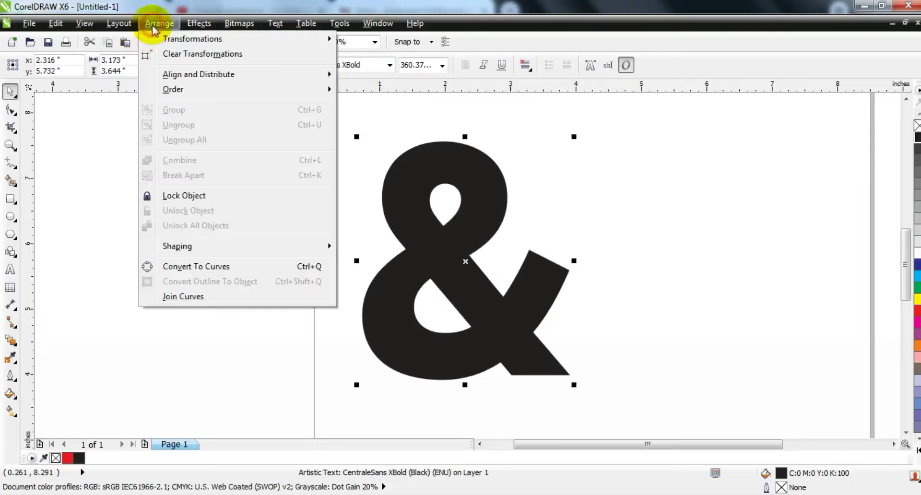
{"action": "left_click", "coordinate": [183, 267]}
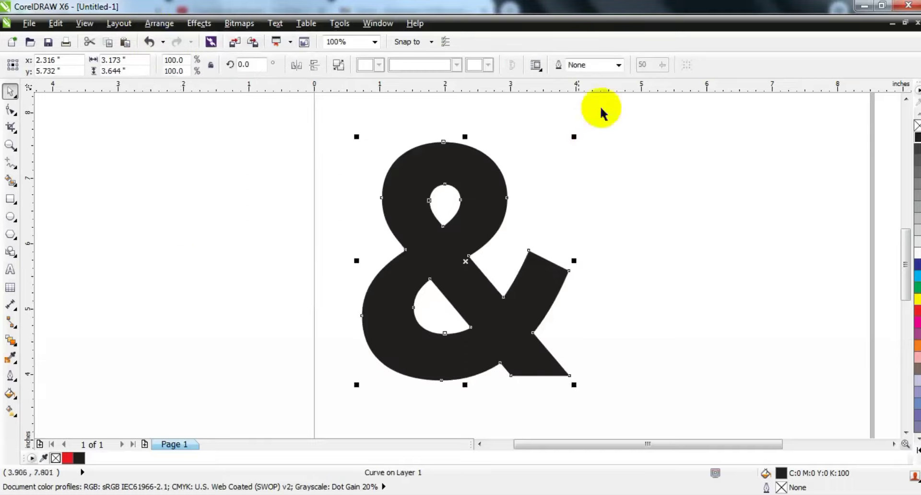
Give the ampersand a 1.5 pt outline and remove its fill
{"action": "left_click", "coordinate": [619, 65]}
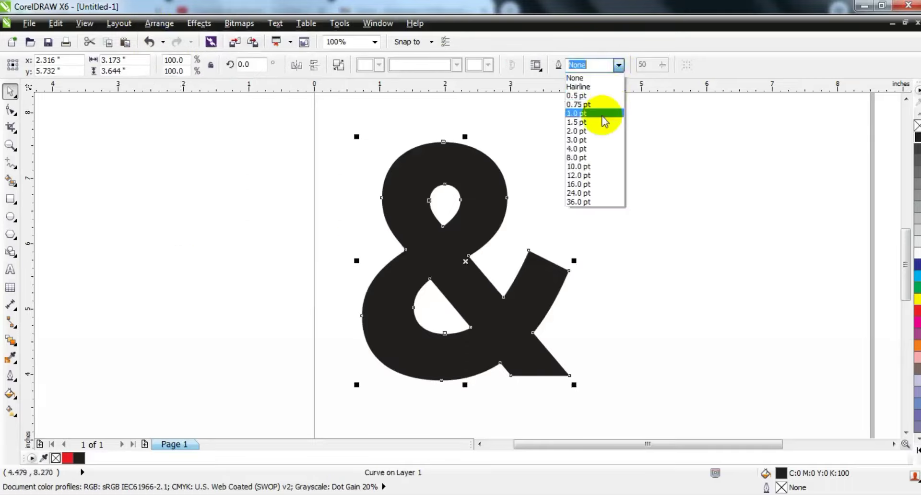
{"action": "left_click", "coordinate": [604, 122]}
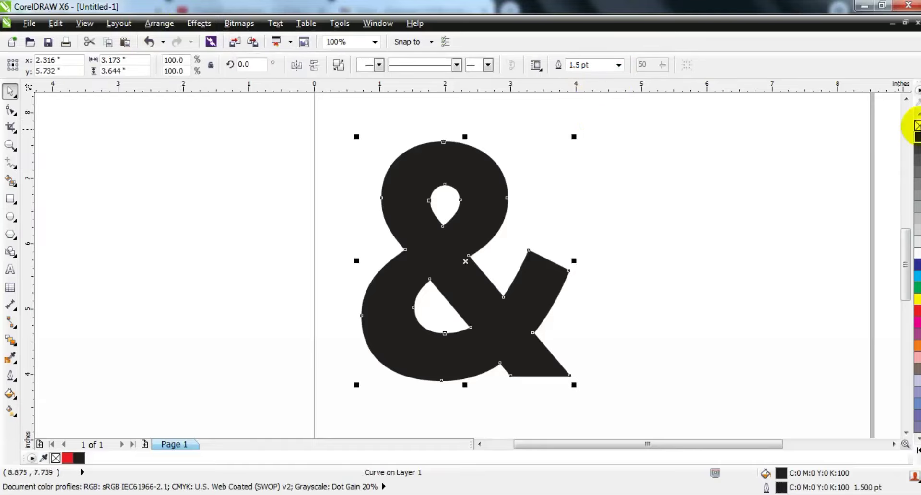
{"action": "left_click", "coordinate": [917, 126]}
{"action": "key", "text": "F4"}
{"action": "left_click", "coordinate": [634, 248]}
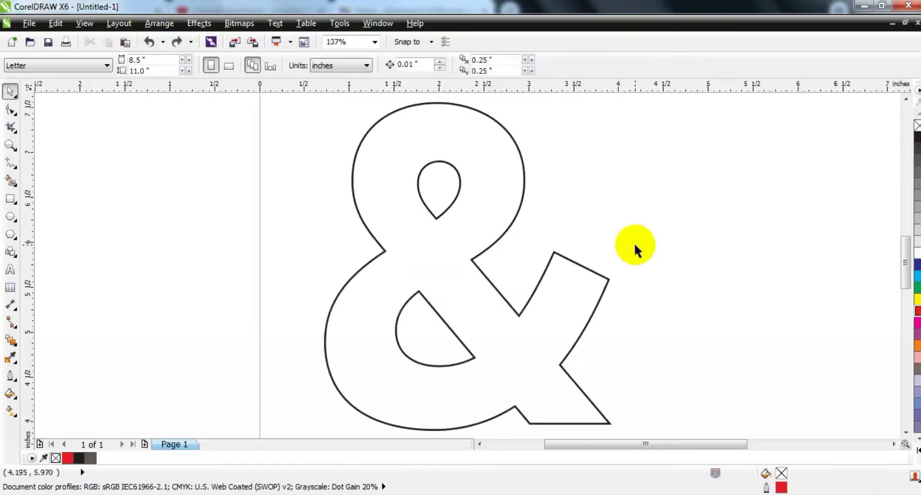
Activate the Freehand tool and turn on snapping to objects
{"action": "left_click", "coordinate": [11, 163]}
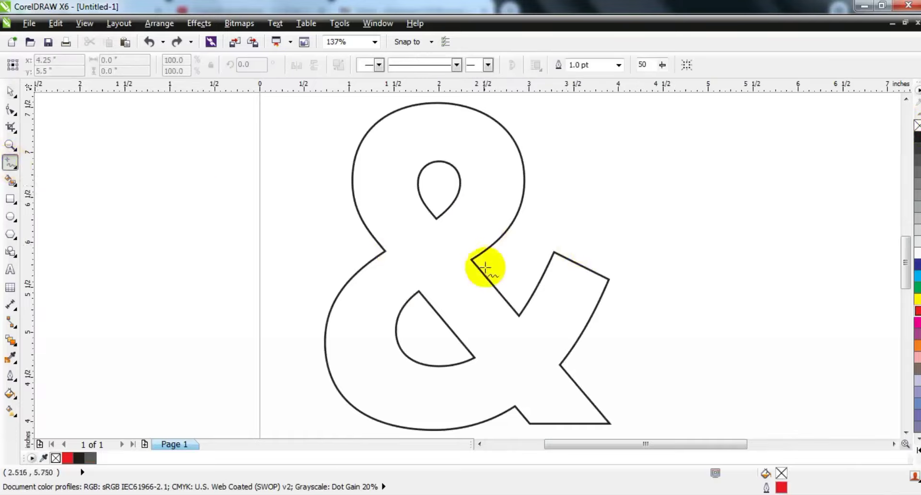
{"action": "left_click", "coordinate": [431, 44]}
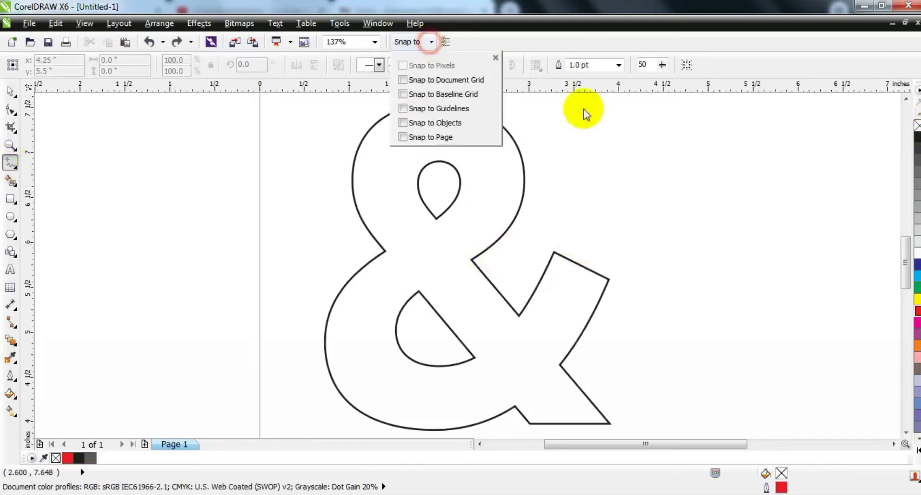
{"action": "left_click", "coordinate": [396, 122]}
{"action": "left_click", "coordinate": [605, 216]}
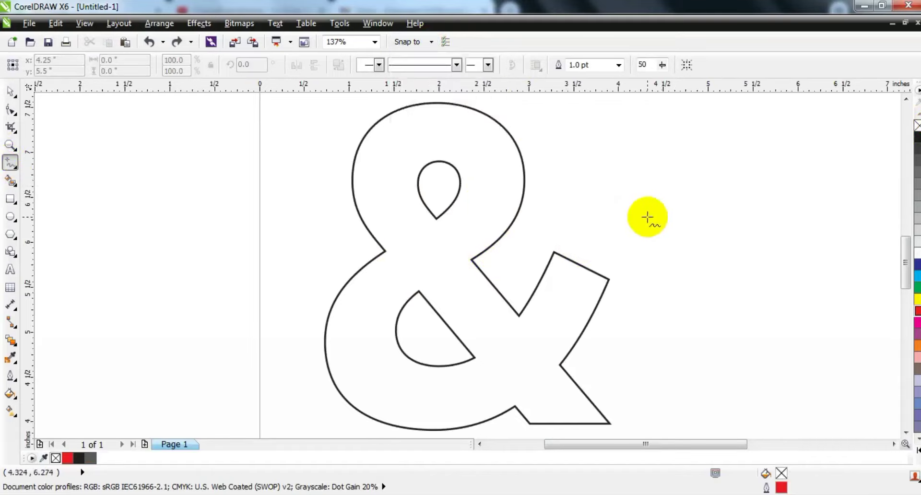
Draw straight connected segments from the upper counter's tip around the diagonal stroke, up to the ampersand's top edge and back to the counter
{"action": "left_click_drag", "start_coordinate": [436, 218], "coordinate": [474, 260]}
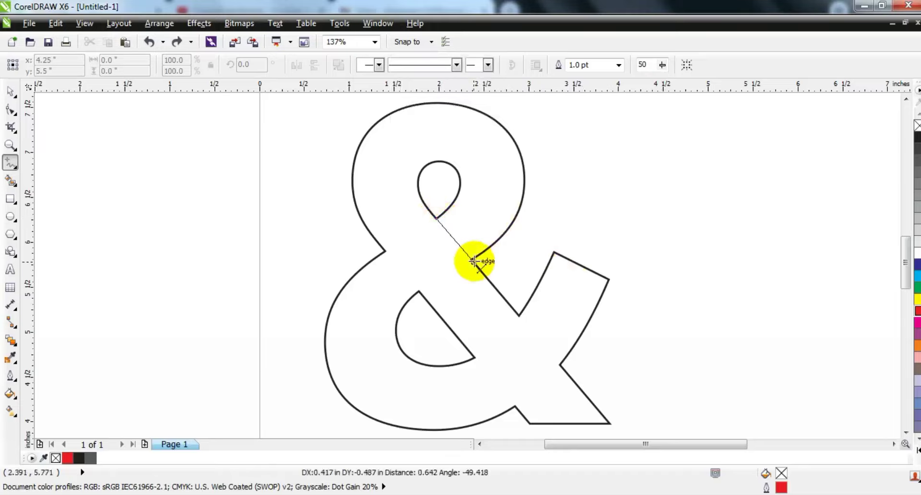
{"action": "left_click_drag", "start_coordinate": [474, 261], "coordinate": [419, 288]}
{"action": "left_click_drag", "start_coordinate": [419, 288], "coordinate": [387, 249]}
{"action": "left_click", "coordinate": [386, 250]}
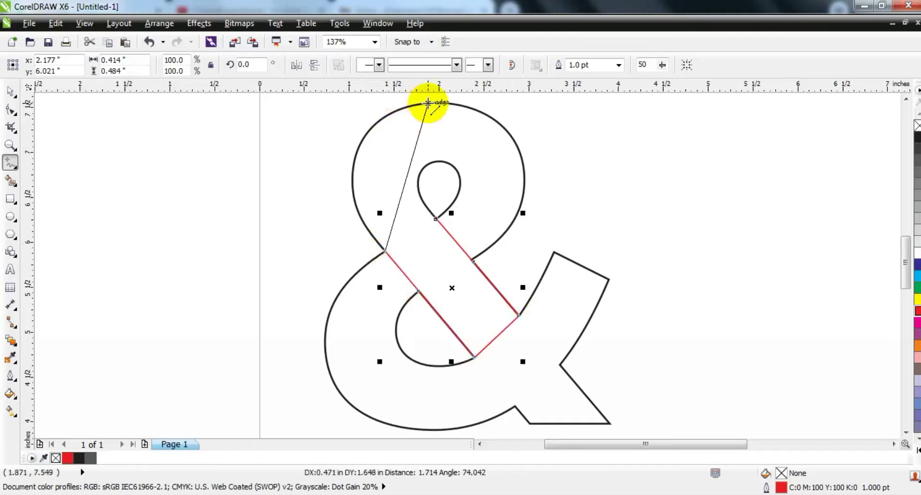
{"action": "left_click", "coordinate": [414, 104]}
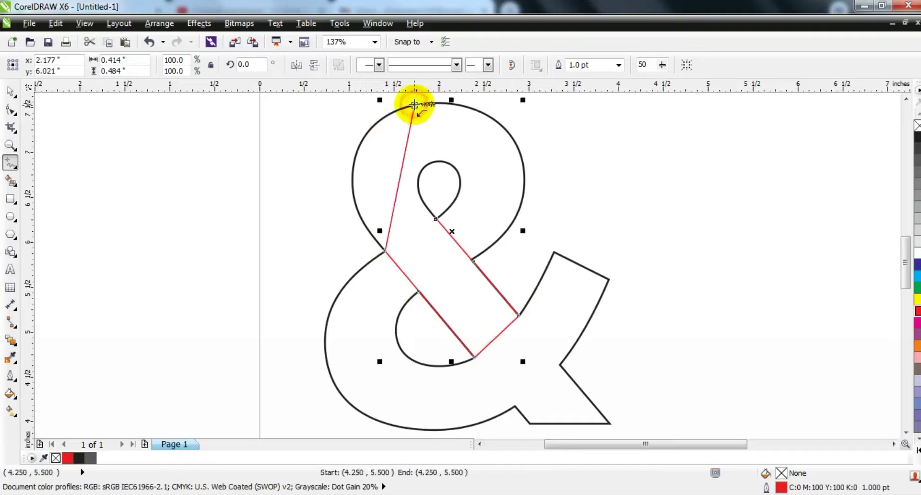
{"action": "double_click", "coordinate": [454, 165]}
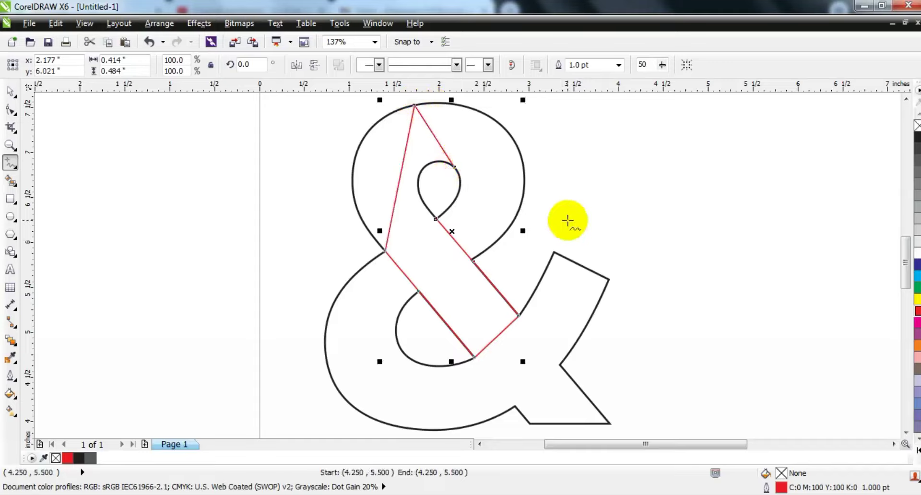
Convert the red path's segments to curves and bend its long left segment along the ampersand's outer upper-left edge
{"action": "left_click", "coordinate": [10, 109]}
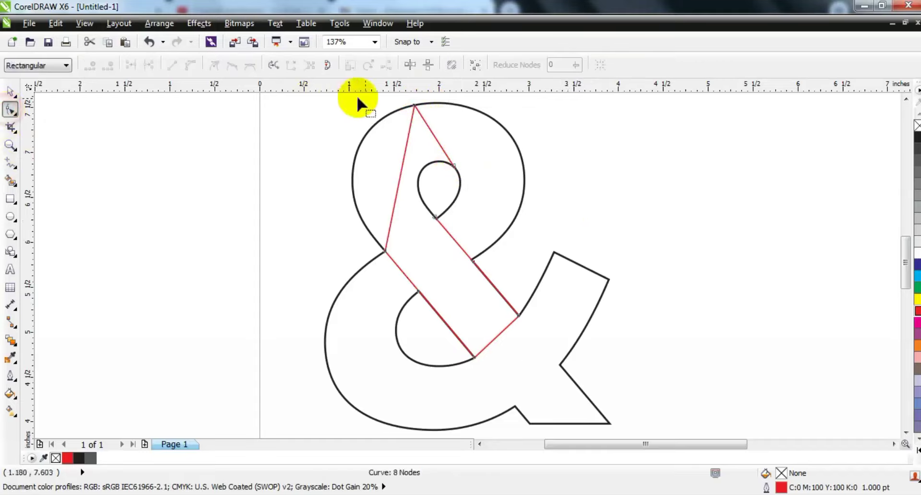
{"action": "left_click_drag", "start_coordinate": [330, 94], "coordinate": [591, 363]}
{"action": "left_click", "coordinate": [188, 64]}
{"action": "left_click", "coordinate": [367, 234]}
{"action": "left_click_drag", "start_coordinate": [395, 205], "coordinate": [323, 182]}
{"action": "left_click_drag", "start_coordinate": [405, 149], "coordinate": [362, 116]}
{"action": "left_click_drag", "start_coordinate": [321, 187], "coordinate": [320, 187]}
Move the red path's end node down the upper counter's right edge and bow the segment leading to it outward
{"action": "left_click", "coordinate": [906, 98]}
{"action": "left_click", "coordinate": [439, 163]}
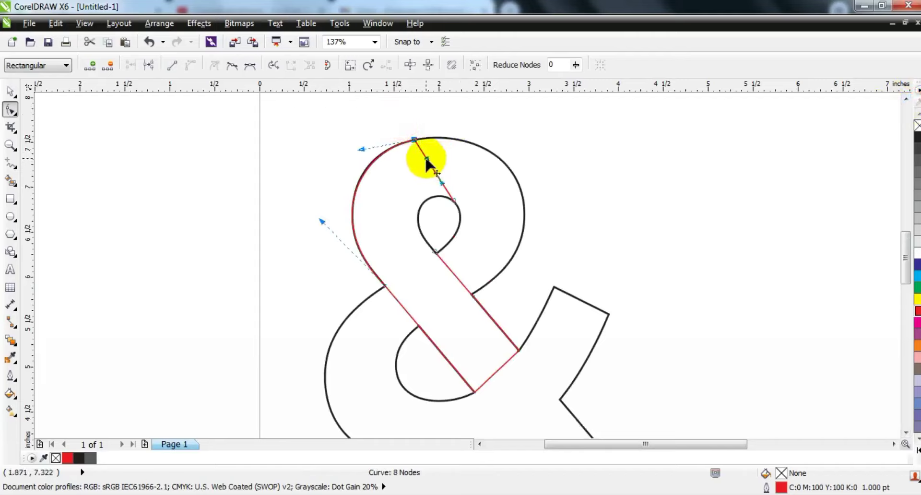
{"action": "scroll", "coordinate": [426, 164], "scroll_direction": "up", "scroll_amount": 2}
{"action": "left_click_drag", "start_coordinate": [442, 183], "coordinate": [456, 229]}
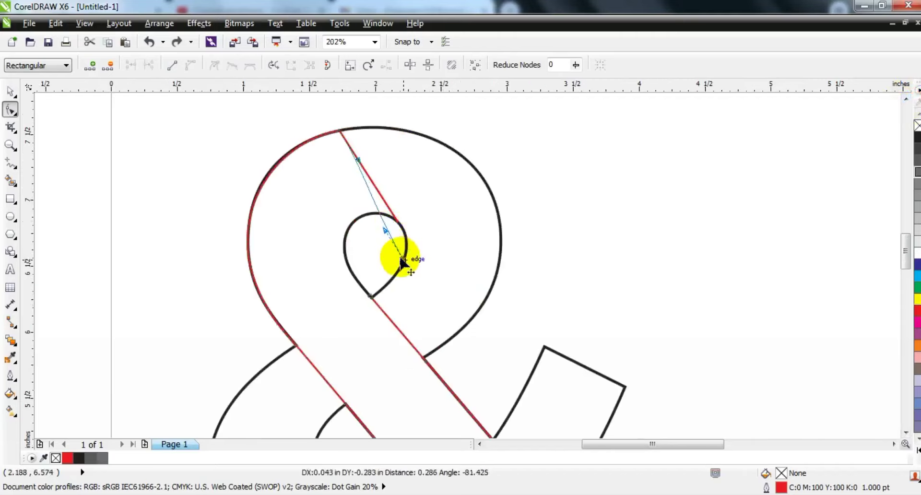
{"action": "left_click_drag", "start_coordinate": [402, 262], "coordinate": [403, 260]}
{"action": "left_click_drag", "start_coordinate": [376, 206], "coordinate": [396, 194]}
{"action": "left_click", "coordinate": [396, 195]}
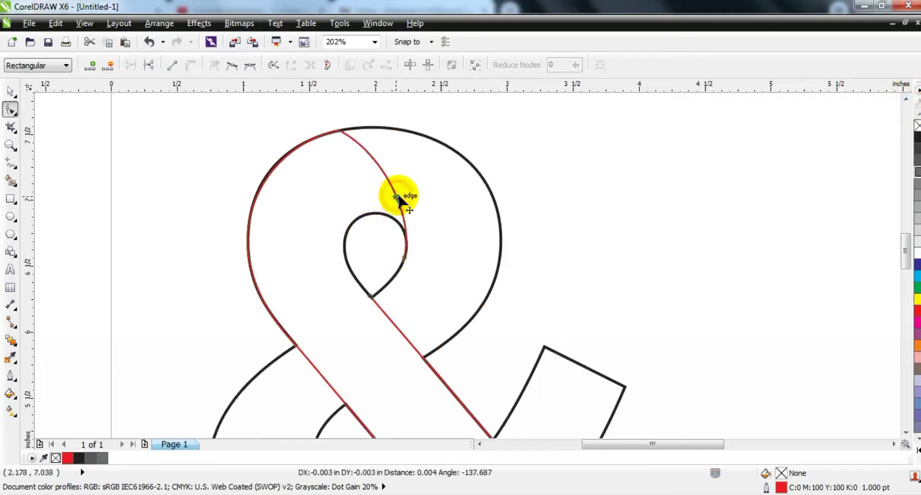
Adjust the handles of the segment between the ampersand's top edge and the counter into a smooth, rounded overlap curve
{"action": "left_click", "coordinate": [337, 128]}
{"action": "left_click_drag", "start_coordinate": [384, 157], "coordinate": [387, 137]}
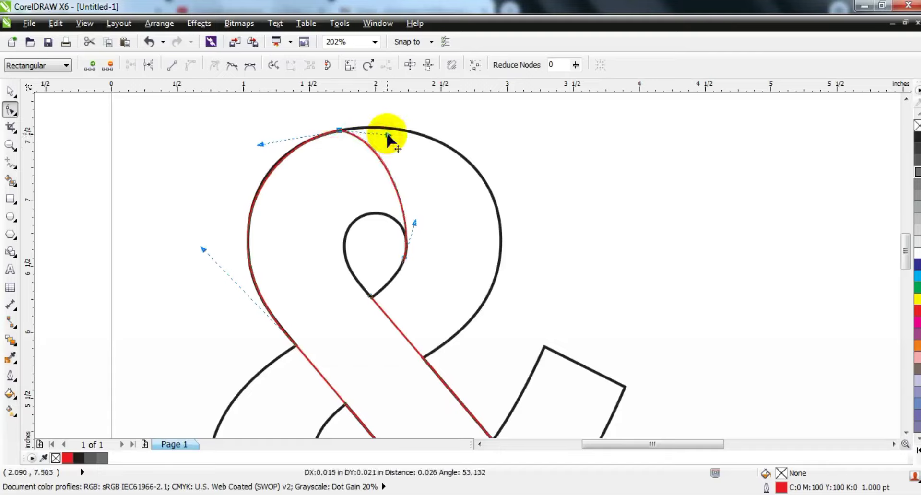
{"action": "left_click", "coordinate": [415, 223]}
{"action": "left_click_drag", "start_coordinate": [415, 222], "coordinate": [420, 225]}
{"action": "left_click_drag", "start_coordinate": [389, 134], "coordinate": [400, 142]}
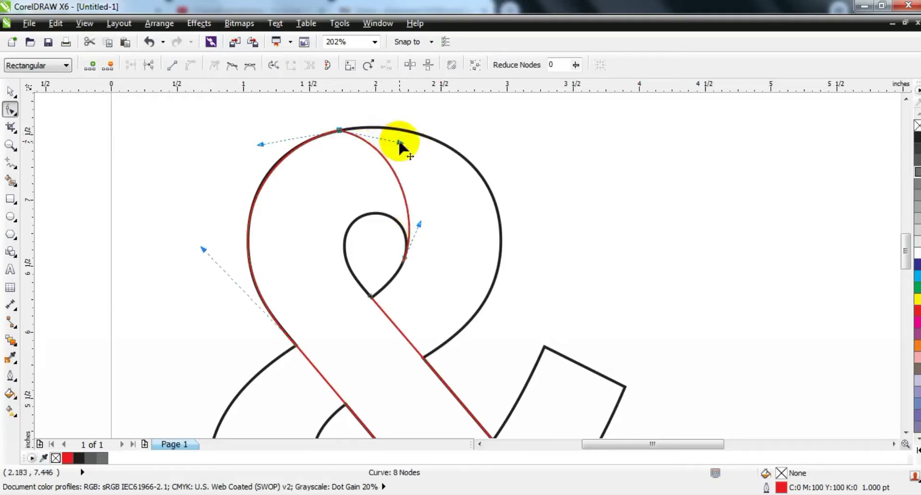
Close the red path with straight segments from its end node across the upper counter to its left edge and down to its tip
{"action": "left_click", "coordinate": [11, 163]}
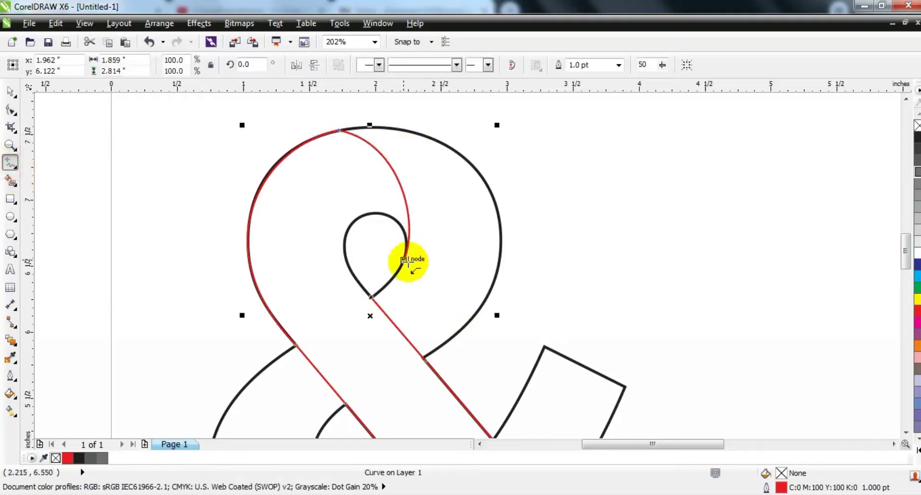
{"action": "left_click", "coordinate": [406, 261]}
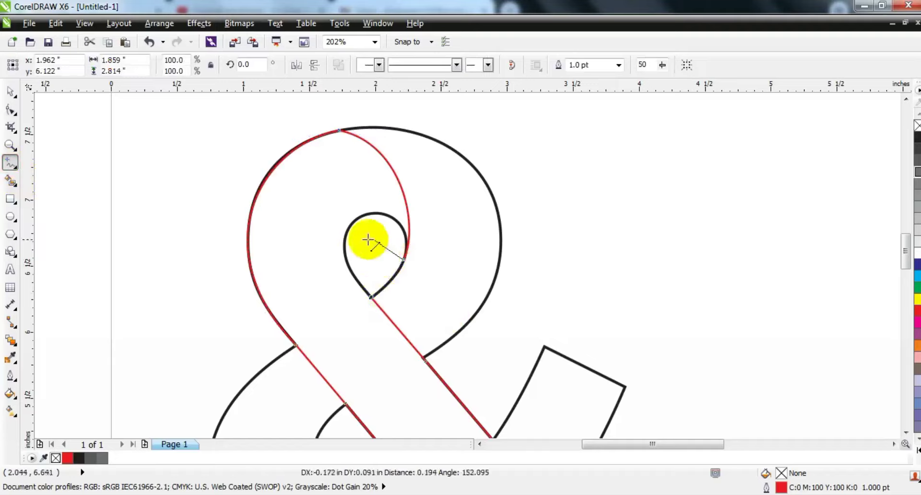
{"action": "left_click", "coordinate": [345, 251]}
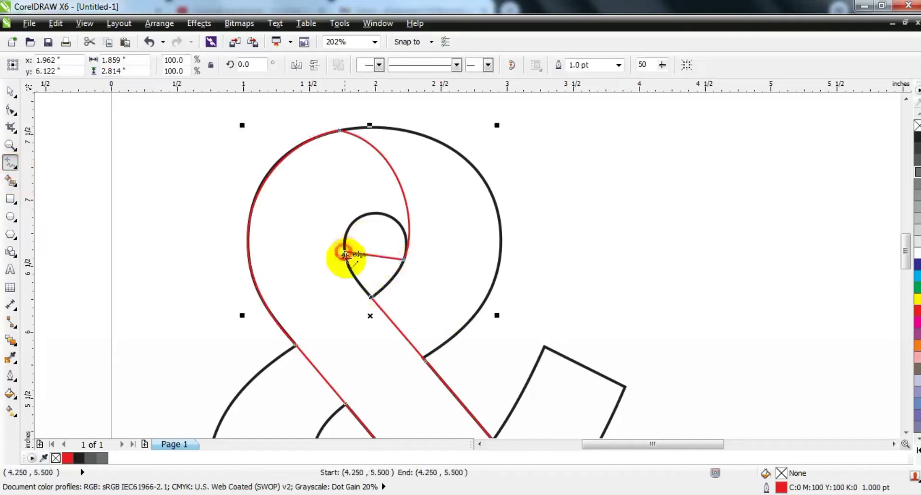
{"action": "left_click", "coordinate": [369, 298]}
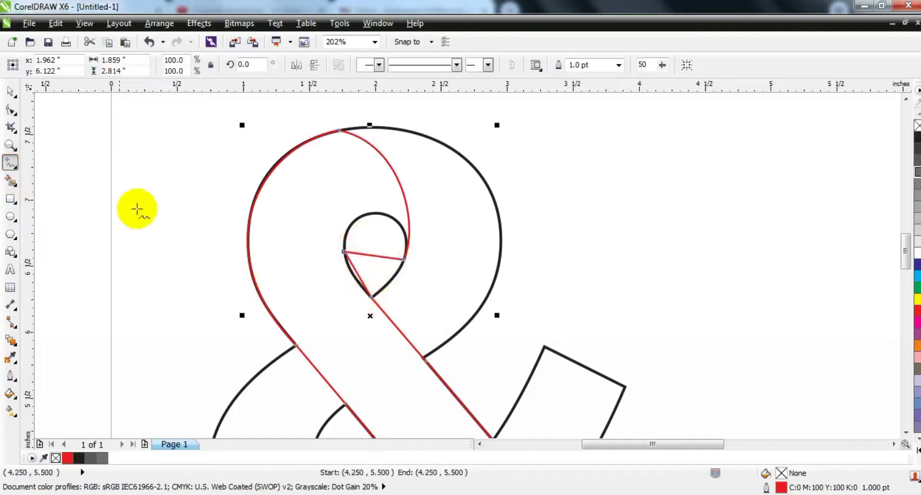
Convert the new counter segments to curves and bend them along the counter's rounded upper and left edges
{"action": "left_click", "coordinate": [11, 109]}
{"action": "left_click_drag", "start_coordinate": [298, 206], "coordinate": [409, 312]}
{"action": "left_click", "coordinate": [192, 65]}
{"action": "left_click_drag", "start_coordinate": [364, 255], "coordinate": [419, 207]}
{"action": "left_click_drag", "start_coordinate": [342, 211], "coordinate": [340, 195]}
{"action": "left_click_drag", "start_coordinate": [419, 208], "coordinate": [421, 205]}
Fine-tune the red path at close range so it follows the upper counter's left edge
{"action": "left_click", "coordinate": [10, 144]}
{"action": "left_click_drag", "start_coordinate": [181, 179], "coordinate": [490, 364]}
{"action": "left_click", "coordinate": [10, 110]}
{"action": "left_click", "coordinate": [510, 273]}
{"action": "left_click_drag", "start_coordinate": [510, 273], "coordinate": [500, 269]}
Bend the red path's lower end segment outward to join the two adjoining inner edges of the ampersand's crossing stroke
{"action": "key", "text": "F3"}
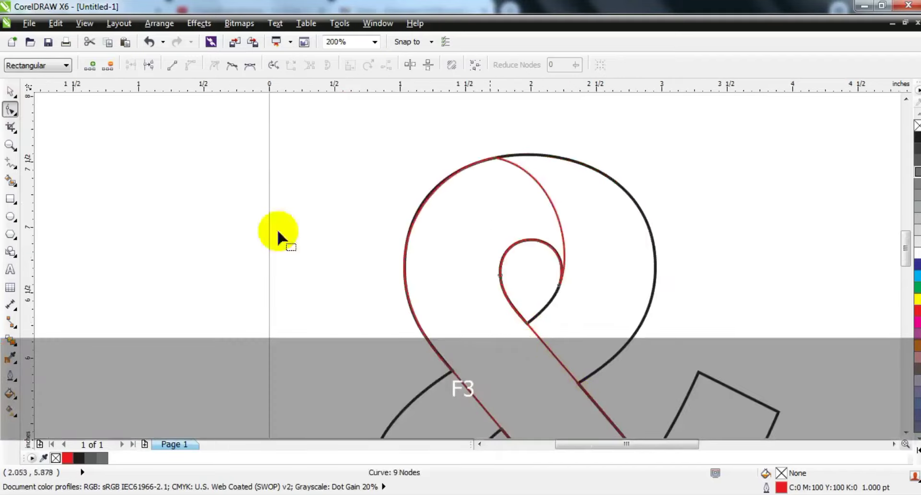
{"action": "left_click", "coordinate": [10, 144]}
{"action": "right_click", "coordinate": [349, 212]}
{"action": "left_click_drag", "start_coordinate": [349, 211], "coordinate": [723, 434]}
{"action": "left_click_drag", "start_coordinate": [306, 253], "coordinate": [624, 397]}
{"action": "left_click", "coordinate": [10, 110]}
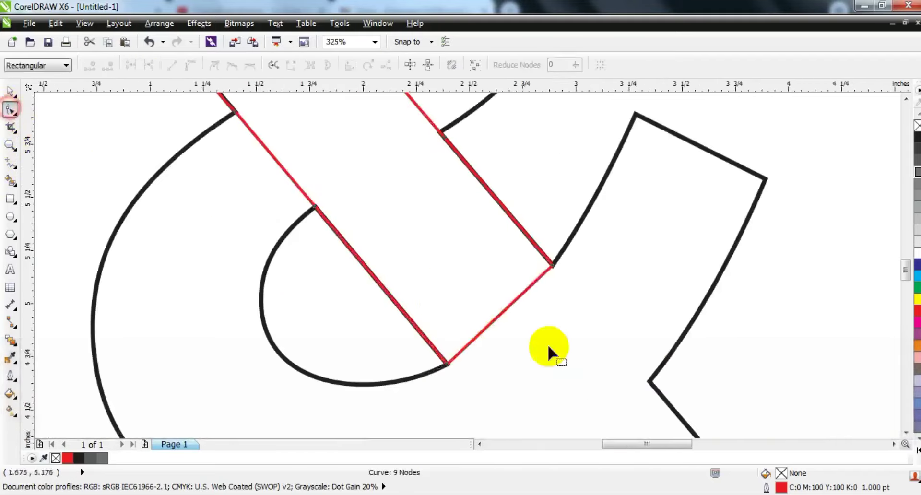
{"action": "left_click_drag", "start_coordinate": [494, 321], "coordinate": [500, 329]}
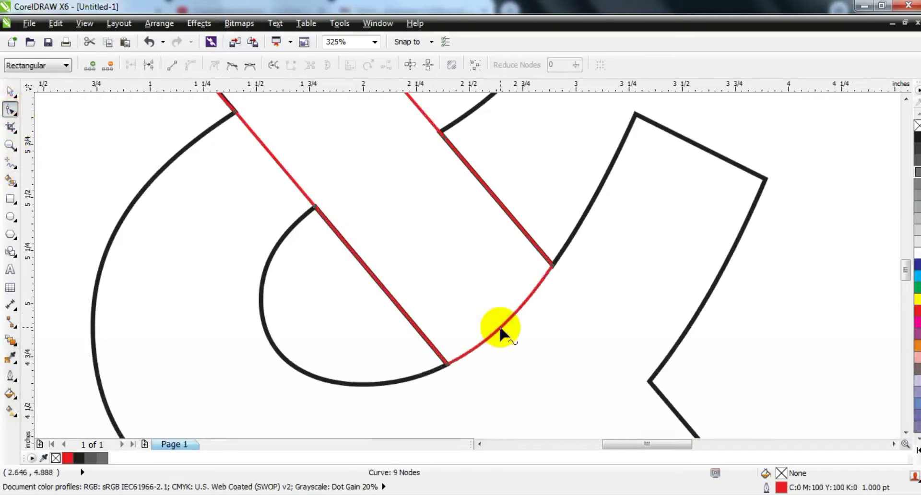
Fill the closed diagonal stroke shape with 70% black
{"action": "left_click", "coordinate": [10, 91]}
{"action": "key", "text": "F3"}
{"action": "key", "text": "F3"}
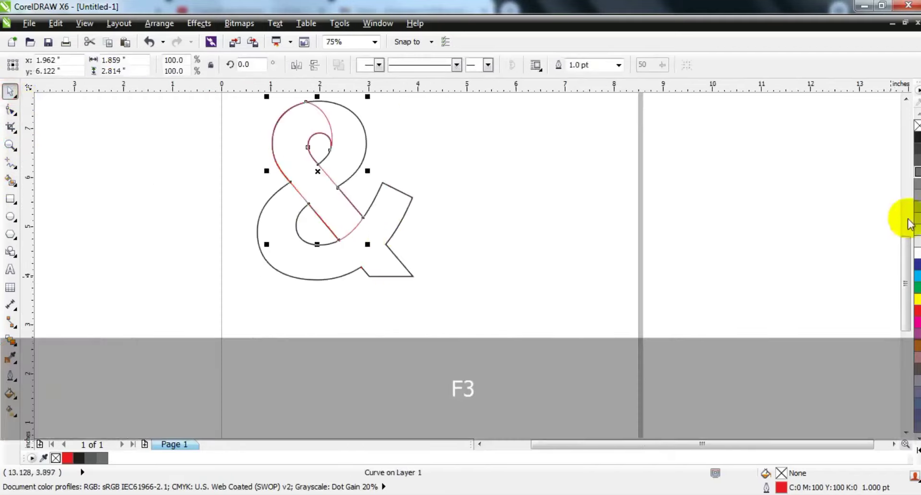
{"action": "left_click", "coordinate": [917, 178]}
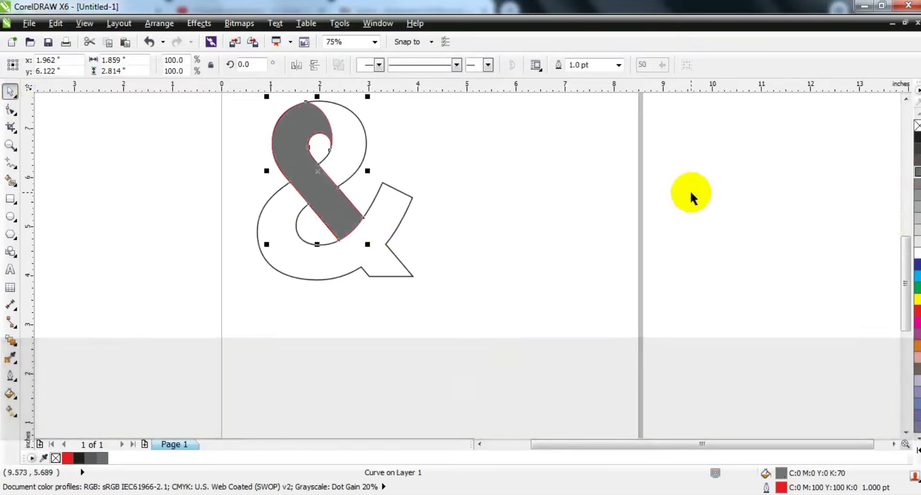
{"action": "left_click", "coordinate": [690, 190]}
Draw a closed triangle between the two notches of the ampersand's foot, with its tip about 0.8 in below the lower notch
{"action": "left_click", "coordinate": [10, 145]}
{"action": "left_click_drag", "start_coordinate": [323, 227], "coordinate": [502, 313]}
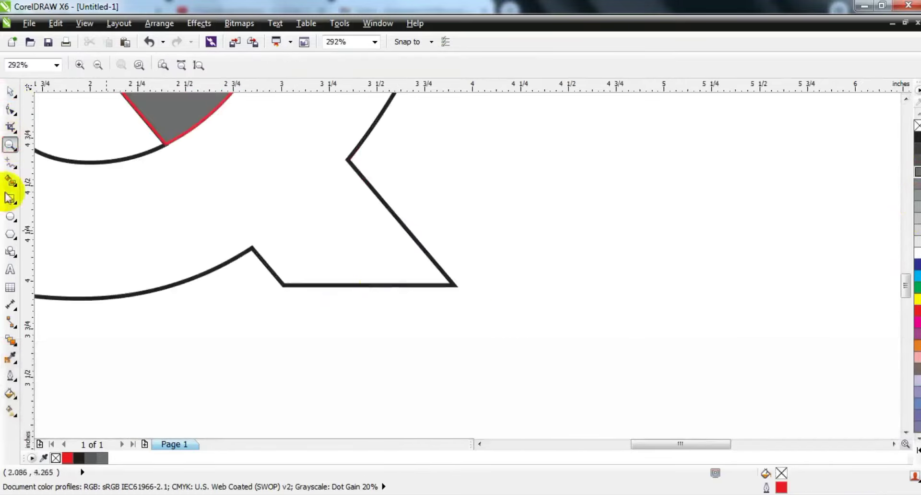
{"action": "left_click", "coordinate": [10, 163]}
{"action": "left_click", "coordinate": [348, 159]}
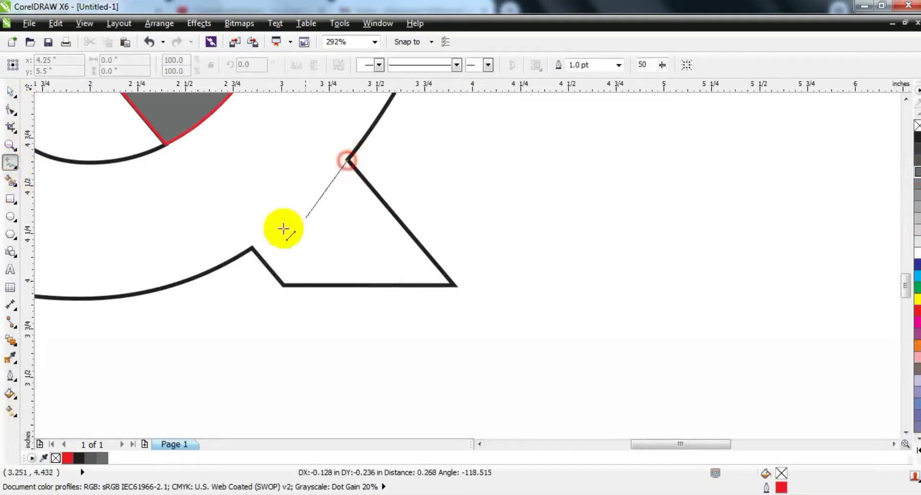
{"action": "double_click", "coordinate": [250, 250]}
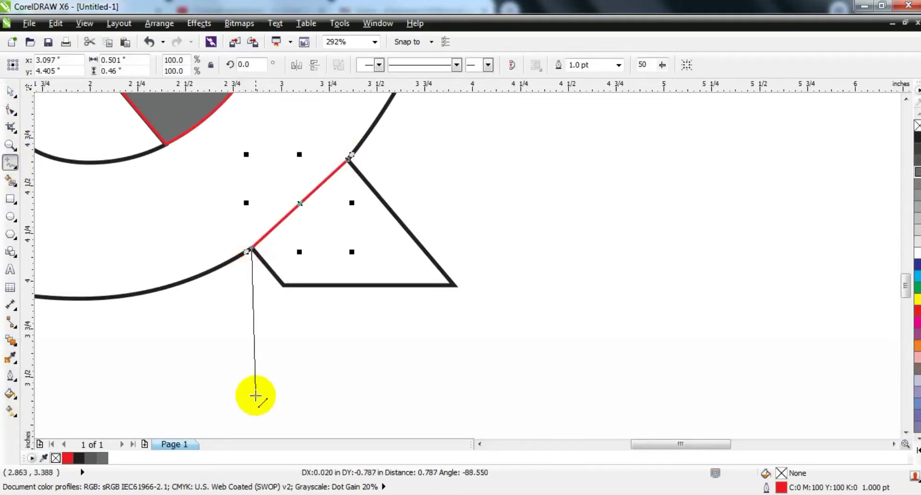
{"action": "left_click", "coordinate": [255, 391]}
{"action": "left_click", "coordinate": [346, 161]}
Curve the triangle's three sides into a pointed tail whose upper side follows the ampersand's stroke, and fill it with 70% black
{"action": "left_click", "coordinate": [10, 110]}
{"action": "left_click_drag", "start_coordinate": [212, 142], "coordinate": [382, 388]}
{"action": "left_click", "coordinate": [191, 64]}
{"action": "left_click_drag", "start_coordinate": [305, 269], "coordinate": [349, 273]}
{"action": "left_click_drag", "start_coordinate": [255, 293], "coordinate": [268, 291]}
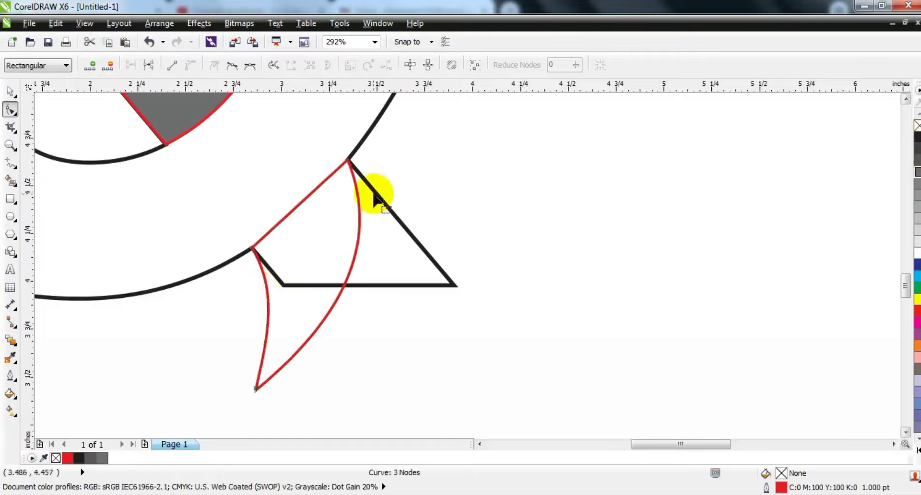
{"action": "left_click_drag", "start_coordinate": [294, 209], "coordinate": [302, 212]}
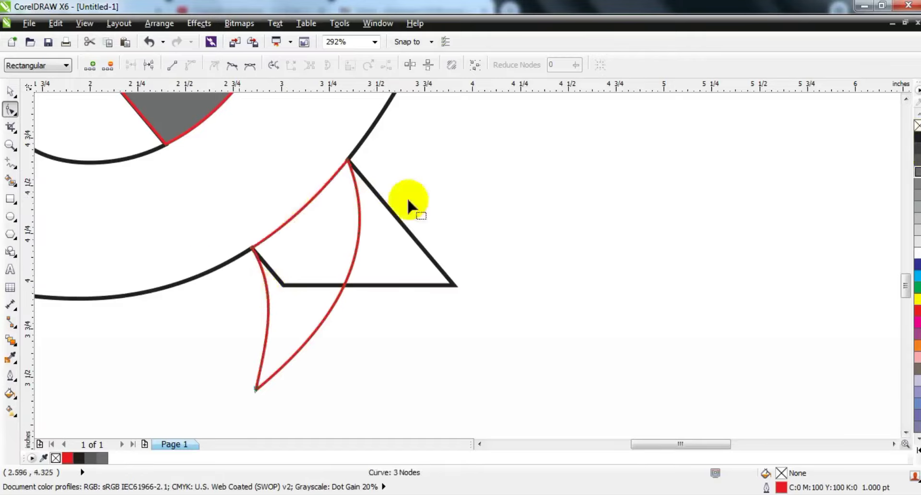
{"action": "key", "text": "F3"}
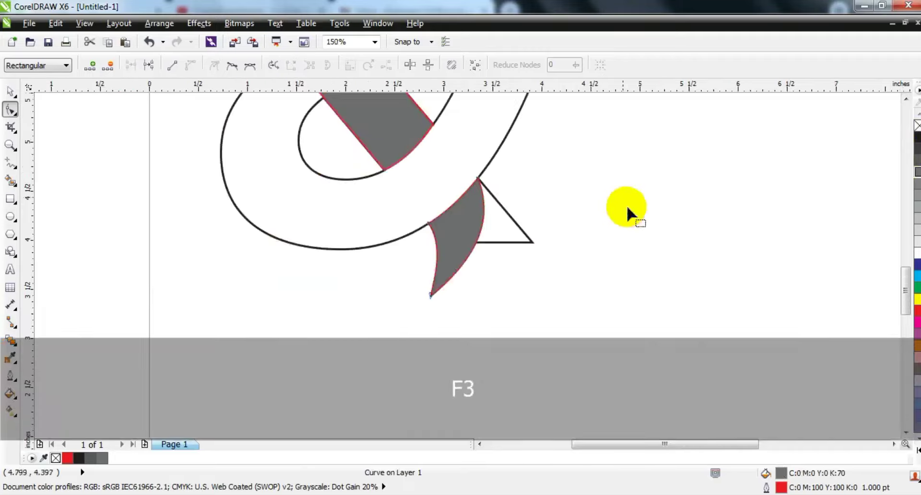
{"action": "key", "text": "F3"}
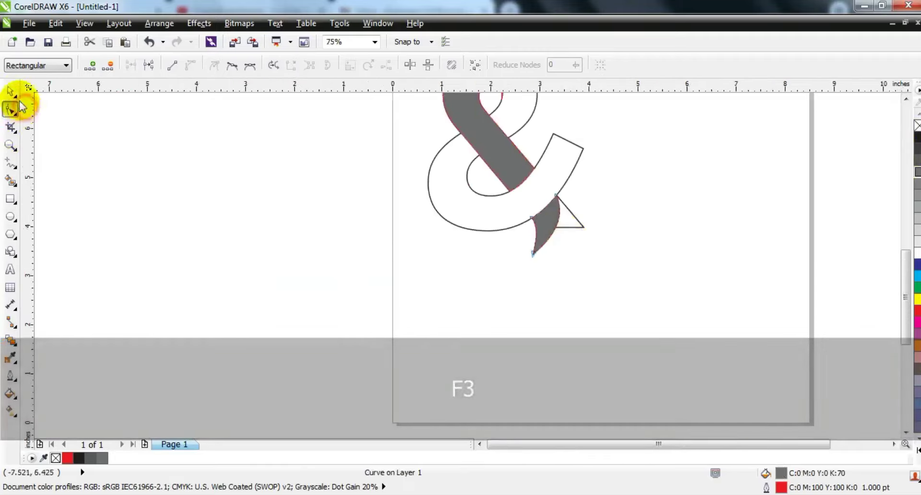
Draw a closed four-sided outline joining the lower bowl's inner edge, its bottom outer edge and the two corners of the ampersand's arm end
{"action": "left_click", "coordinate": [10, 91]}
{"action": "left_click", "coordinate": [519, 210]}
{"action": "key", "text": "shift+F2"}
{"action": "key", "text": "Escape"}
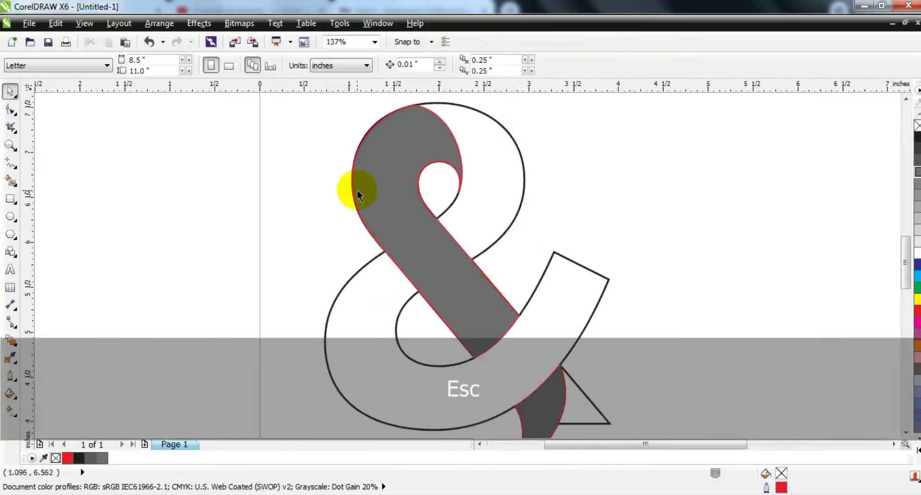
{"action": "key", "text": "F3"}
{"action": "left_click", "coordinate": [10, 144]}
{"action": "left_click_drag", "start_coordinate": [310, 181], "coordinate": [603, 336]}
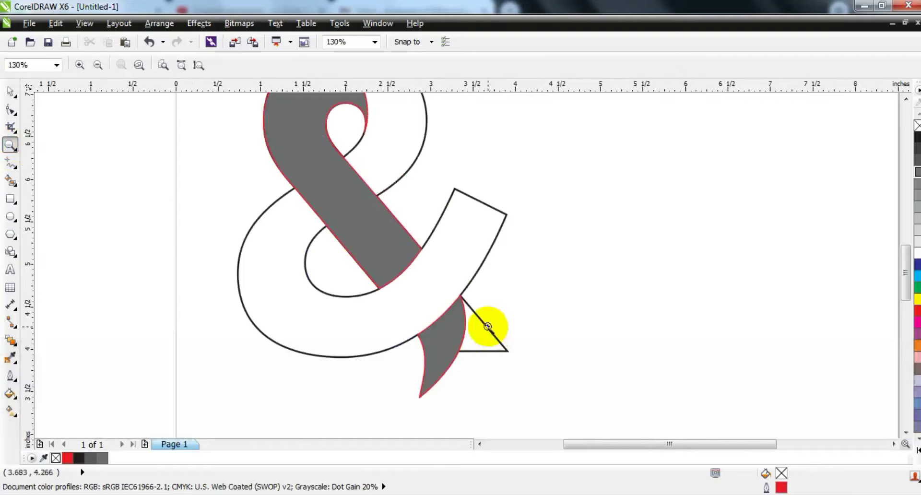
{"action": "left_click", "coordinate": [11, 164]}
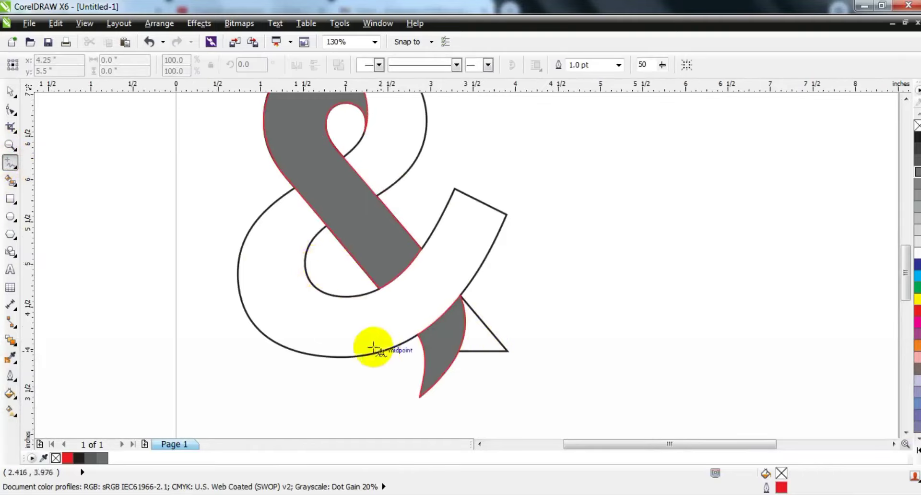
{"action": "left_click", "coordinate": [307, 249]}
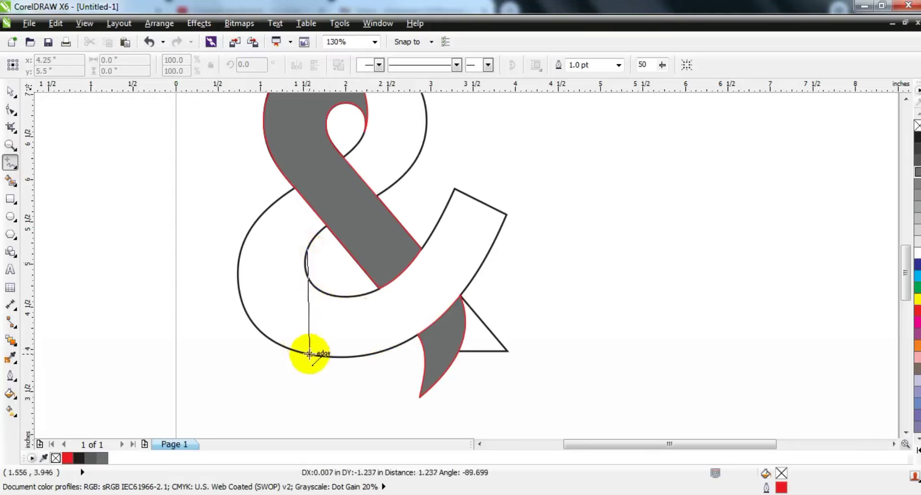
{"action": "left_click", "coordinate": [334, 357]}
{"action": "left_click", "coordinate": [334, 357]}
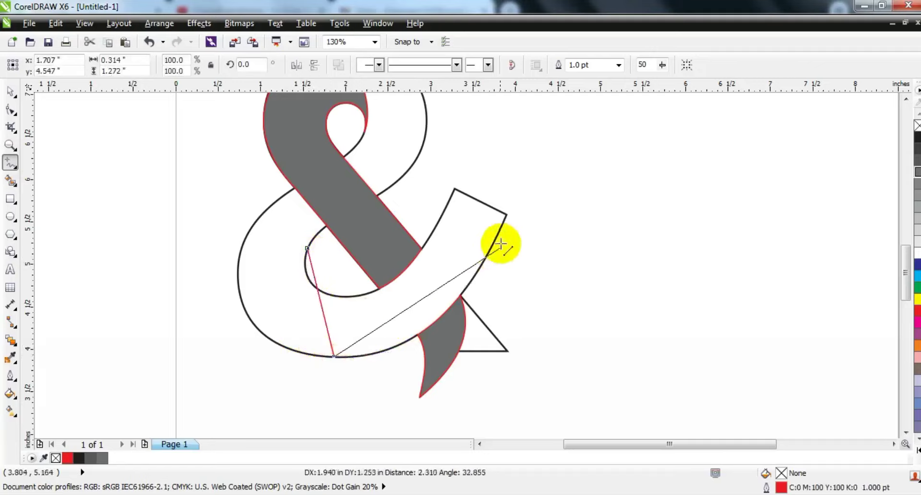
{"action": "left_click", "coordinate": [506, 213]}
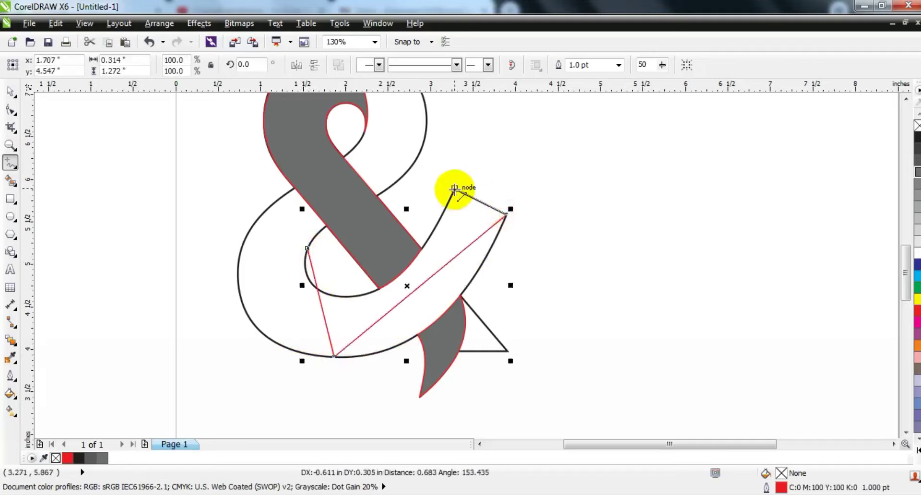
{"action": "left_click", "coordinate": [454, 188]}
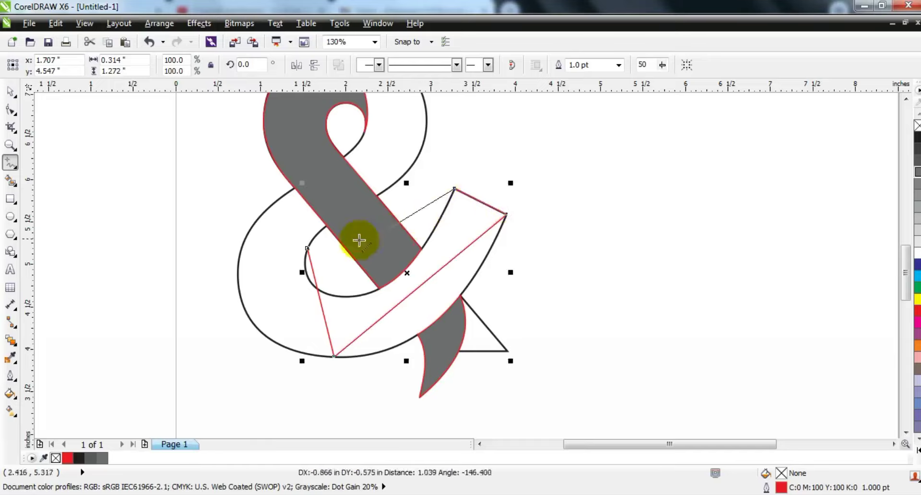
{"action": "left_click", "coordinate": [308, 248]}
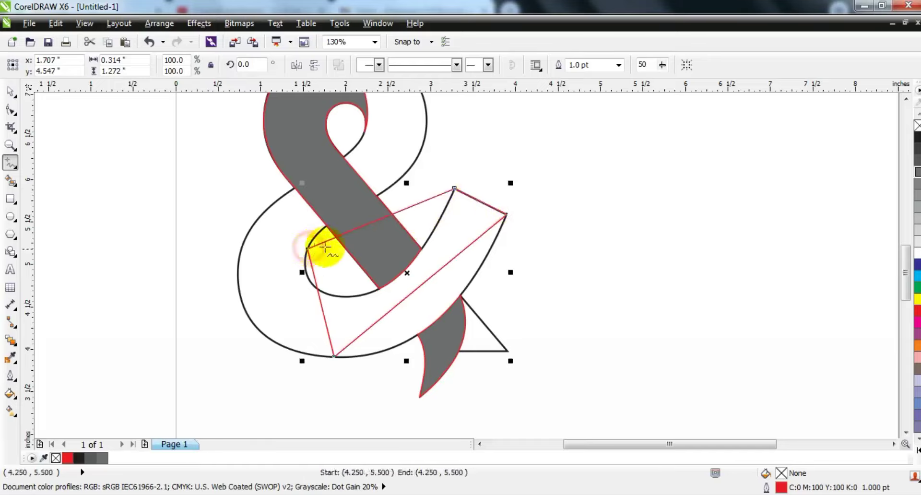
Convert all sides of the new outline to curves and bend its lower side along the ampersand's outer edge
{"action": "left_click", "coordinate": [10, 110]}
{"action": "left_click_drag", "start_coordinate": [142, 128], "coordinate": [528, 360]}
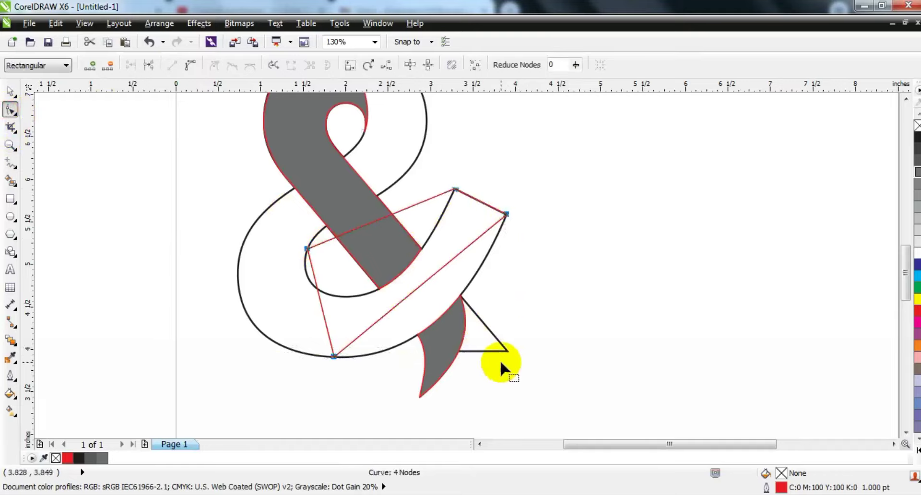
{"action": "left_click", "coordinate": [190, 65]}
{"action": "left_click_drag", "start_coordinate": [418, 289], "coordinate": [432, 324]}
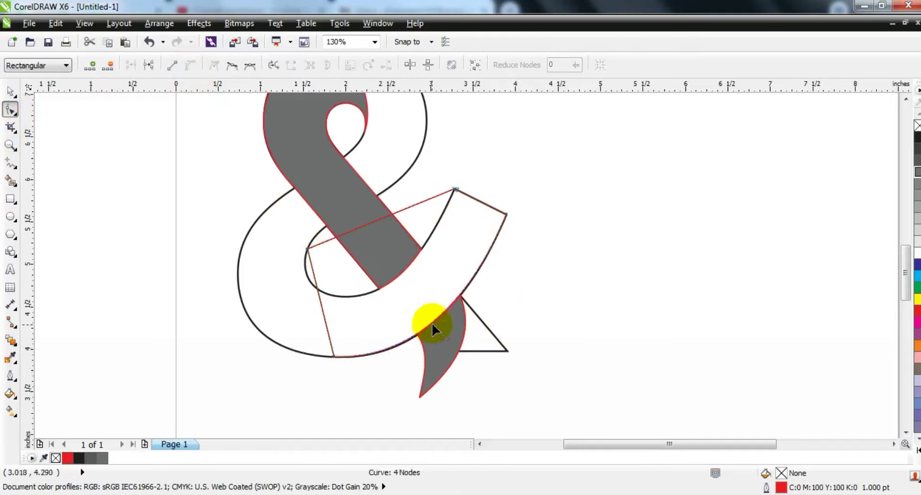
Bend the outline's upper side to follow the inner edge of the ampersand's lower bowl and arm
{"action": "left_click", "coordinate": [348, 236]}
{"action": "left_click_drag", "start_coordinate": [355, 231], "coordinate": [288, 300]}
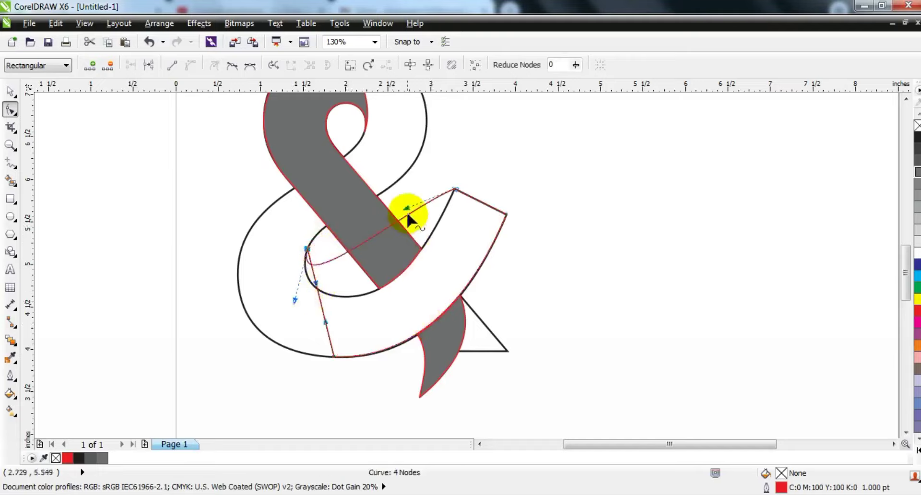
{"action": "left_click_drag", "start_coordinate": [406, 209], "coordinate": [396, 339]}
{"action": "left_click_drag", "start_coordinate": [294, 300], "coordinate": [290, 305]}
Bulge the outline's short side outward into the lower bowl so it flows smoothly into the bottom edge
{"action": "left_click", "coordinate": [325, 243]}
{"action": "left_click_drag", "start_coordinate": [325, 244], "coordinate": [293, 341]}
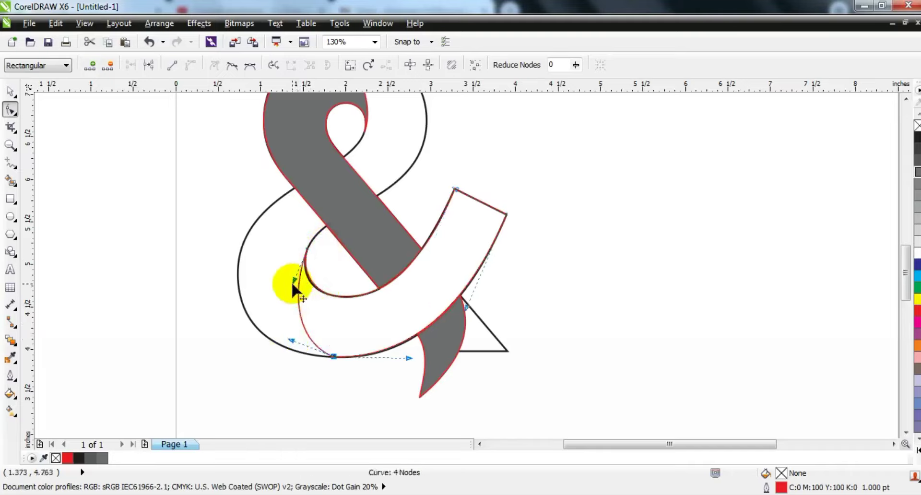
{"action": "left_click_drag", "start_coordinate": [294, 282], "coordinate": [288, 279]}
{"action": "left_click_drag", "start_coordinate": [289, 348], "coordinate": [289, 347]}
{"action": "left_click_drag", "start_coordinate": [289, 347], "coordinate": [284, 349]}
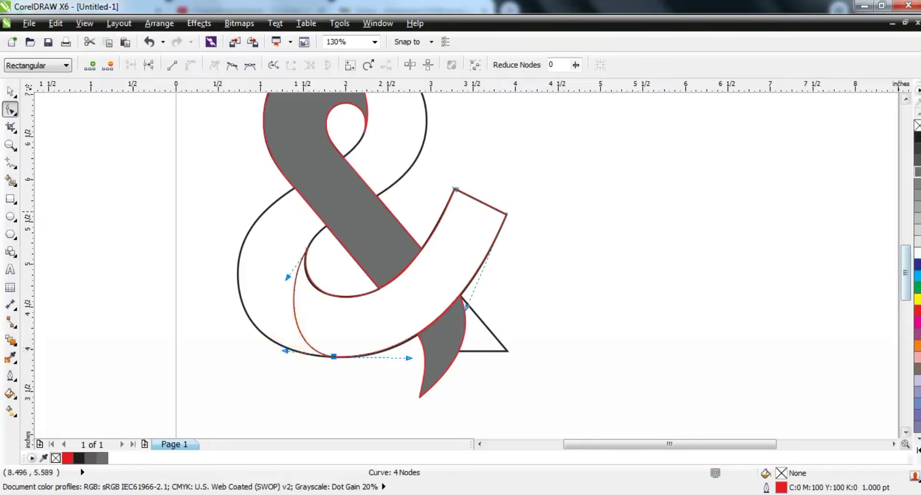
Fill the curved lower stroke shape with 30% black and deselect it
{"action": "left_click", "coordinate": [918, 163]}
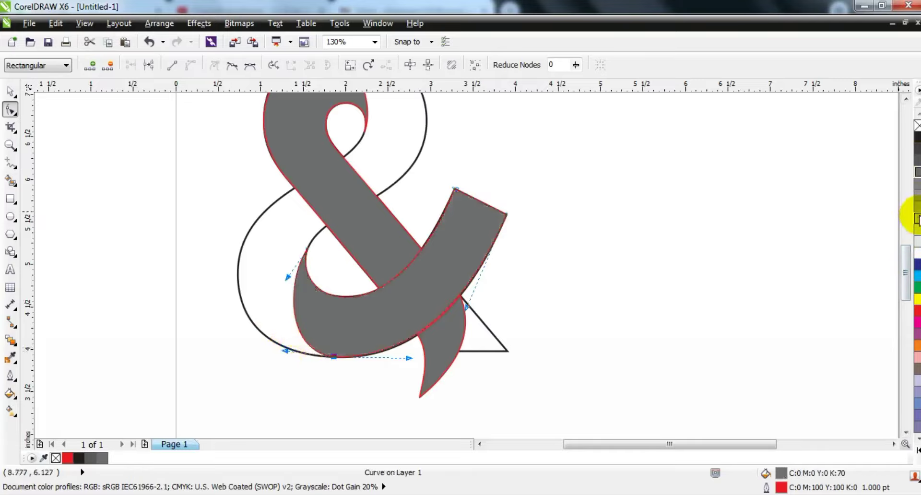
{"action": "left_click", "coordinate": [917, 219]}
{"action": "left_click", "coordinate": [11, 92]}
{"action": "left_click", "coordinate": [640, 331]}
{"action": "key", "text": "F3"}
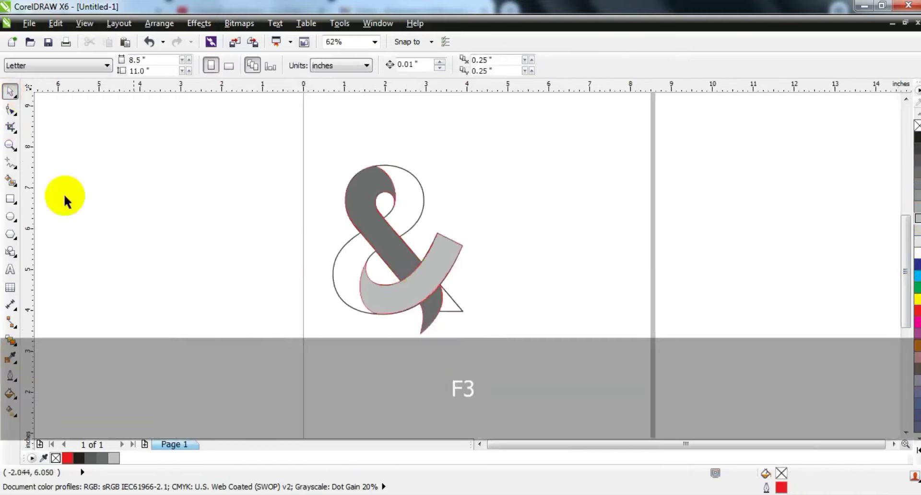
Draw a square about 1.17 in wide beside the ampersand, convert it to curves and delete its lower-left node to form a right triangle
{"action": "left_click", "coordinate": [10, 145]}
{"action": "left_click_drag", "start_coordinate": [370, 182], "coordinate": [586, 328]}
{"action": "left_click", "coordinate": [10, 198]}
{"action": "mouse_move", "coordinate": [498, 201]}
{"action": "left_mouse_down"}
{"action": "mouse_move", "coordinate": [549, 294]}
{"action": "mouse_move", "coordinate": [568, 310]}
{"action": "mouse_move", "coordinate": [609, 312]}
{"action": "left_mouse_up"}
{"action": "left_click", "coordinate": [10, 110]}
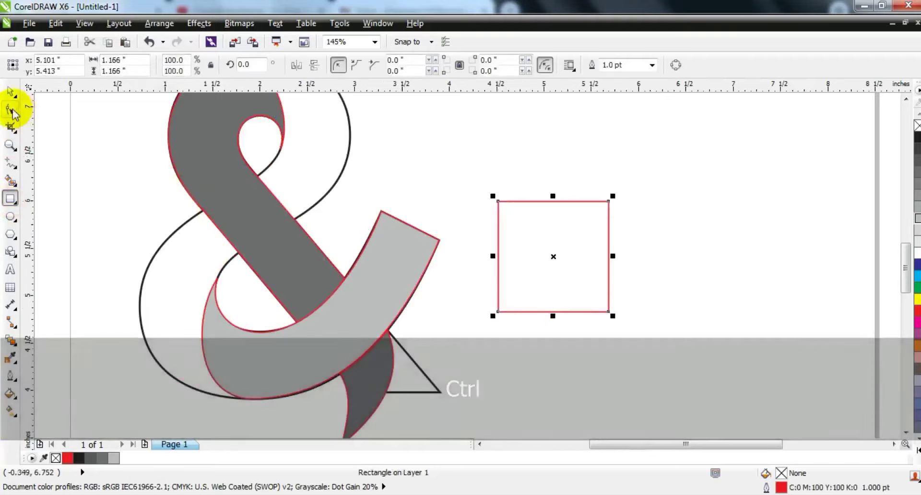
{"action": "key", "text": "ctrl+q"}
{"action": "left_click", "coordinate": [498, 311]}
{"action": "key", "text": "Delete"}
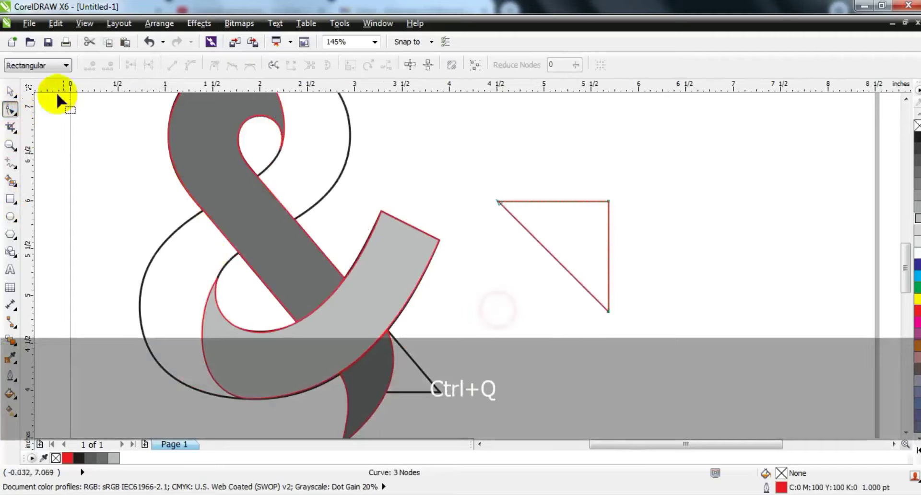
Rotate the triangle by about 16.4°, scale it to about 79.8% and place it over the light grey stroke's upper end as an arrowhead
{"action": "left_click", "coordinate": [10, 90]}
{"action": "left_click", "coordinate": [568, 246]}
{"action": "left_click_drag", "start_coordinate": [613, 317], "coordinate": [619, 304]}
{"action": "left_click_drag", "start_coordinate": [575, 233], "coordinate": [437, 224]}
{"action": "left_click", "coordinate": [471, 288]}
{"action": "left_click_drag", "start_coordinate": [479, 299], "coordinate": [457, 271]}
{"action": "left_click", "coordinate": [422, 220]}
{"action": "left_click_drag", "start_coordinate": [414, 218], "coordinate": [417, 220]}
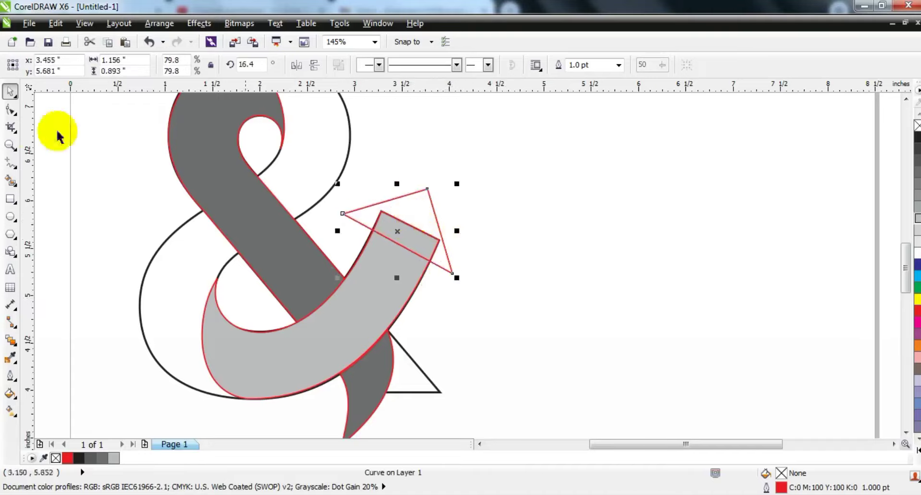
Move the triangle's tip node outward by about 0.12 in to sharpen the arrowhead
{"action": "left_click", "coordinate": [10, 109]}
{"action": "left_click", "coordinate": [427, 188]}
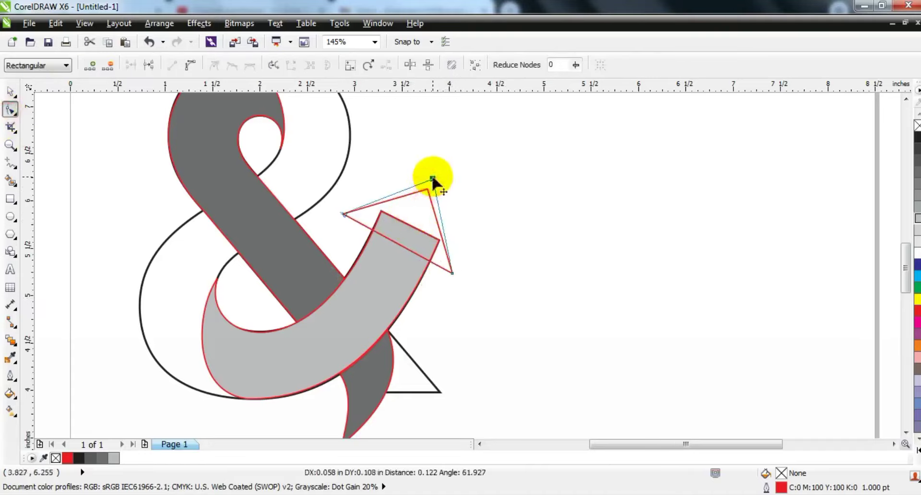
{"action": "left_click_drag", "start_coordinate": [434, 178], "coordinate": [434, 178]}
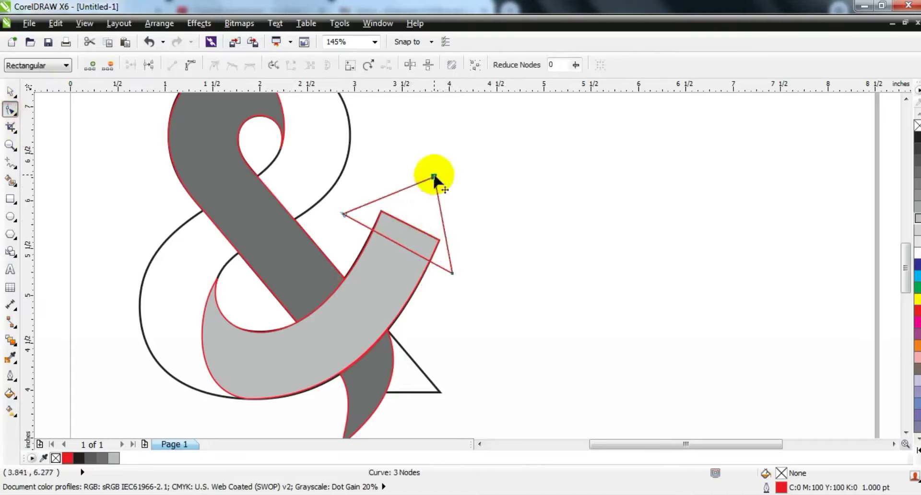
Weld the triangle and the light grey stroke into a single arrow shape
{"action": "left_click", "coordinate": [10, 89]}
{"action": "key", "text": "shift"}
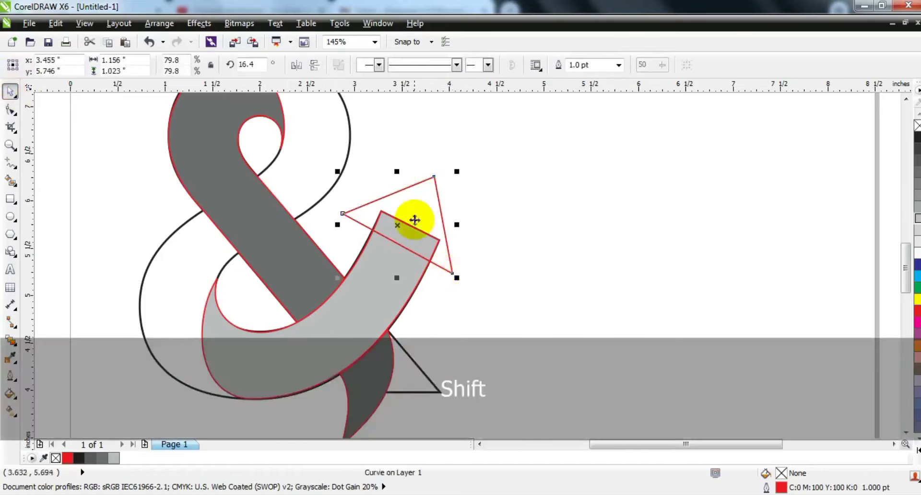
{"action": "left_click", "coordinate": [401, 268], "text": "shift"}
{"action": "left_click", "coordinate": [421, 67]}
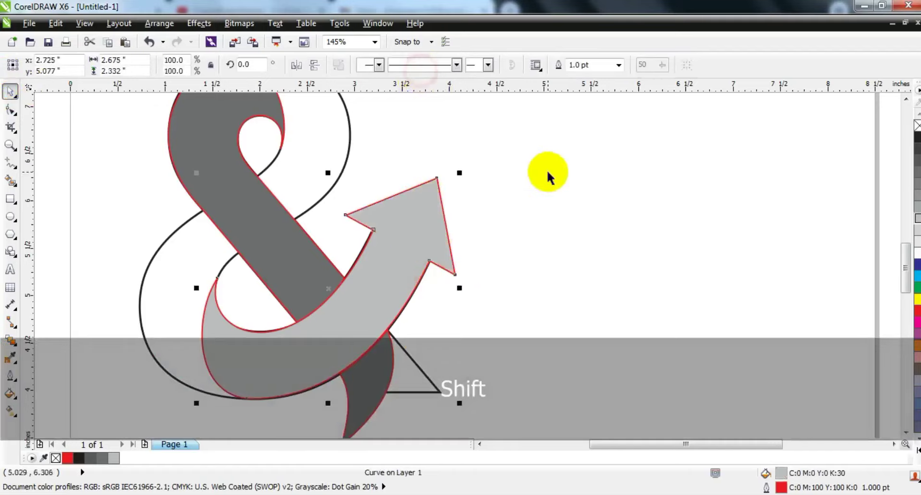
{"action": "left_click", "coordinate": [549, 173]}
{"action": "key", "text": "F3"}
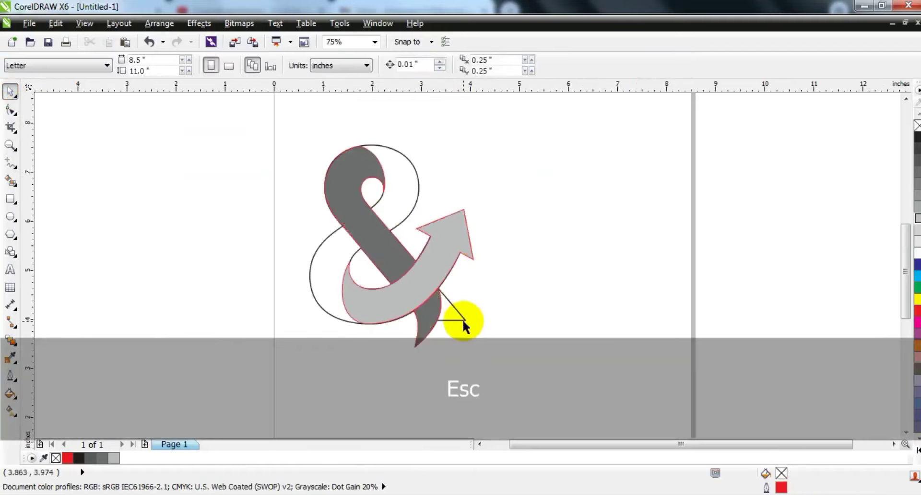
Pull the upper edge of the ampersand outline's foot under the arrow and delete the foot's pointed corner node
{"action": "left_click", "coordinate": [464, 319]}
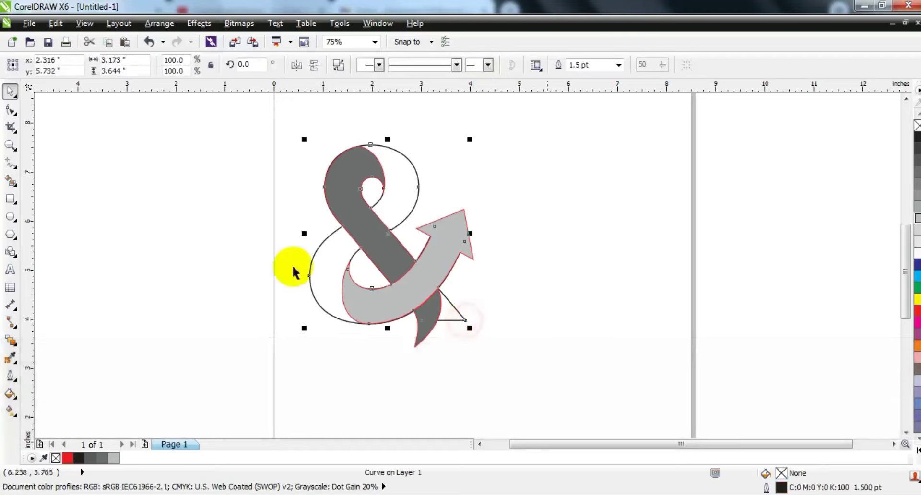
{"action": "left_click", "coordinate": [11, 144]}
{"action": "left_click_drag", "start_coordinate": [311, 240], "coordinate": [549, 360]}
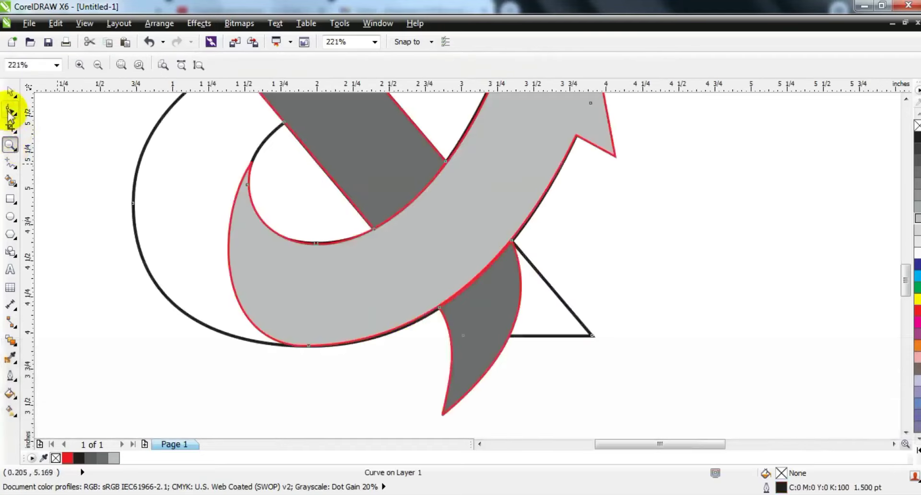
{"action": "left_click", "coordinate": [10, 110]}
{"action": "key", "text": "ctrl+q"}
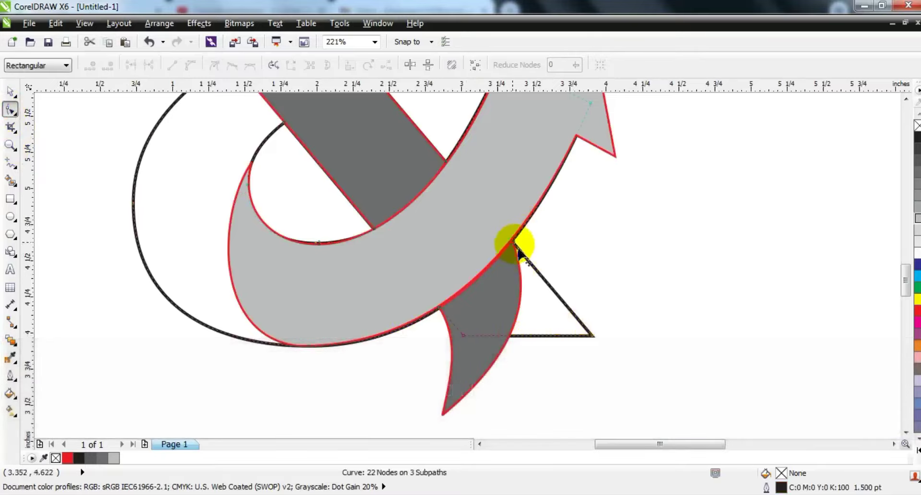
{"action": "left_click_drag", "start_coordinate": [527, 259], "coordinate": [502, 236]}
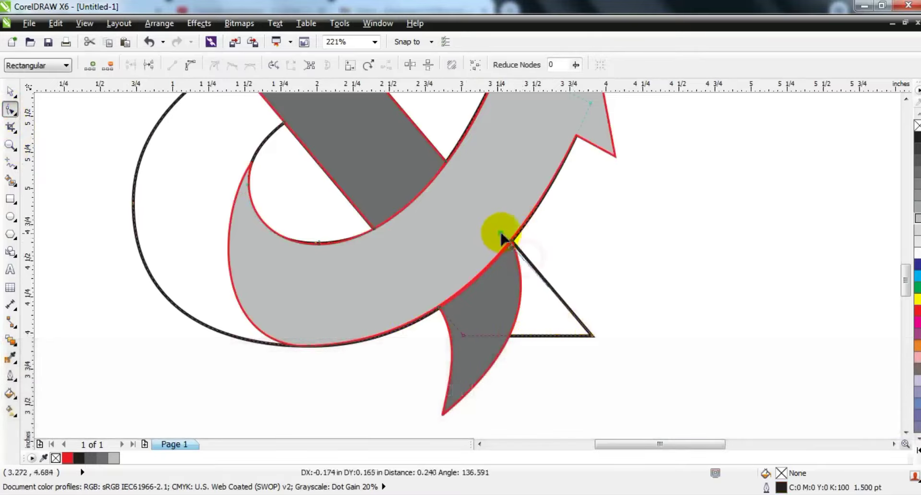
{"action": "double_click", "coordinate": [594, 336]}
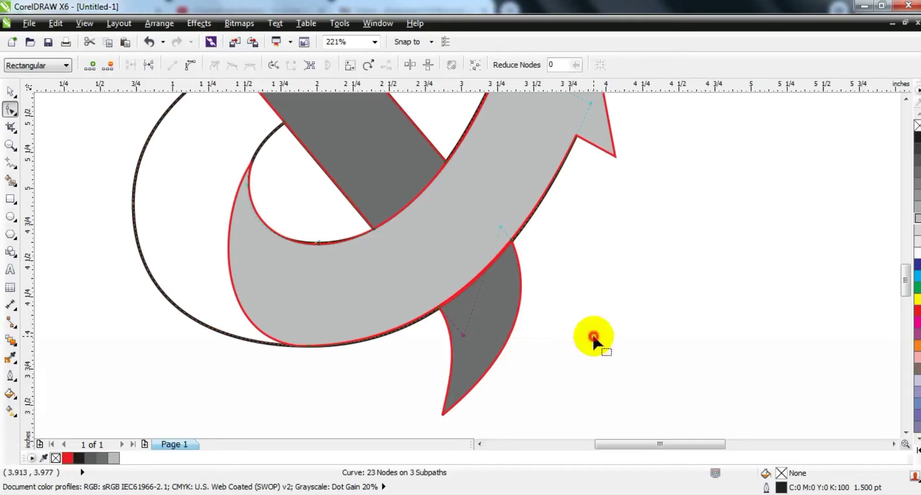
{"action": "left_click", "coordinate": [10, 91]}
{"action": "key", "text": "F3"}
{"action": "key", "text": "F3"}
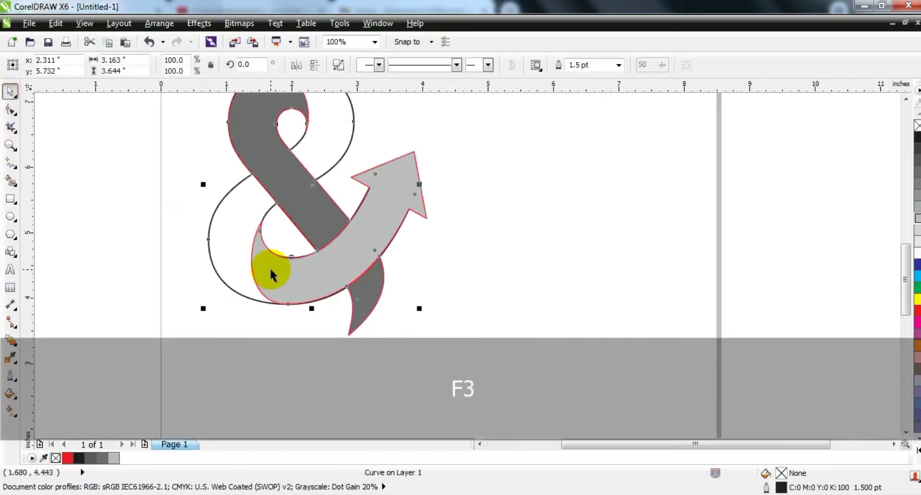
{"action": "key", "text": "Escape"}
Draw a straight line about 2.39 in wide and 1.11 in high from just beyond the arrow's tip to the arrow's tail end
{"action": "left_click_drag", "start_coordinate": [394, 307], "coordinate": [216, 145]}
{"action": "key", "text": "shift+F2"}
{"action": "key", "text": "Escape"}
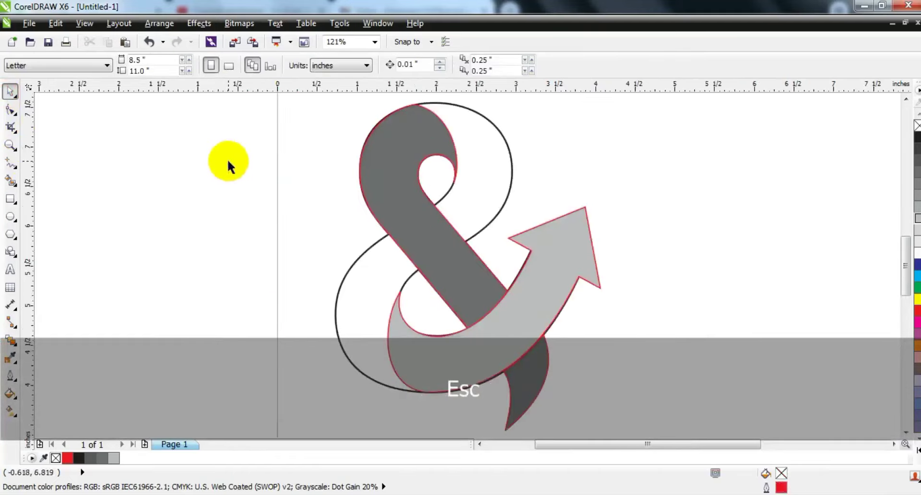
{"action": "left_click", "coordinate": [10, 162]}
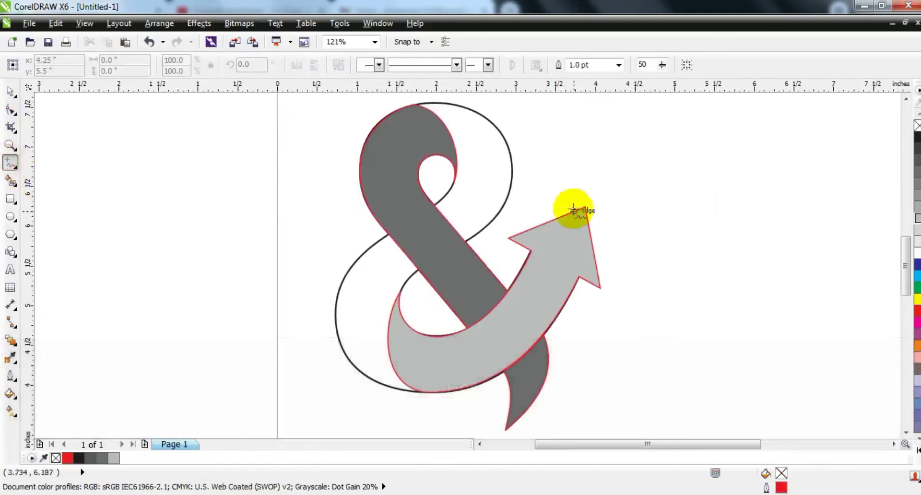
{"action": "left_click", "coordinate": [595, 195]}
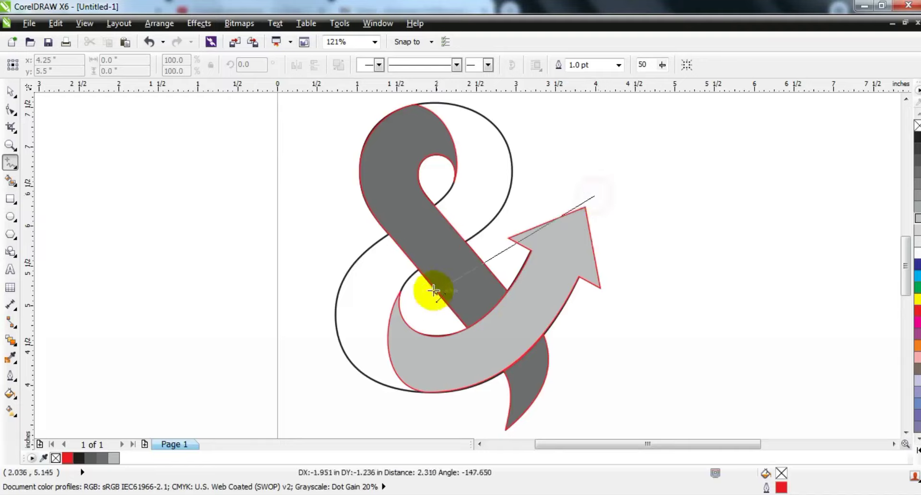
{"action": "left_click", "coordinate": [407, 287]}
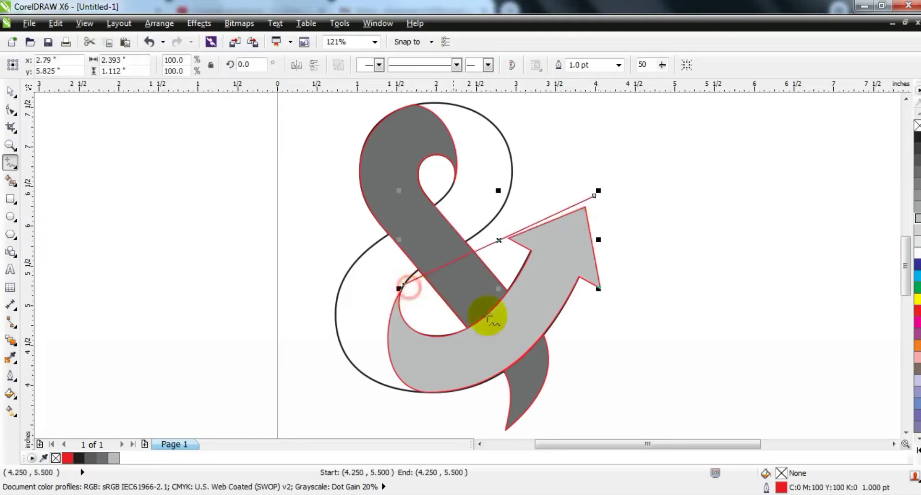
Convert the line to a curve and bend it along the middle of the arrow's body from tail to tip
{"action": "left_click", "coordinate": [11, 110]}
{"action": "left_click_drag", "start_coordinate": [347, 180], "coordinate": [641, 383]}
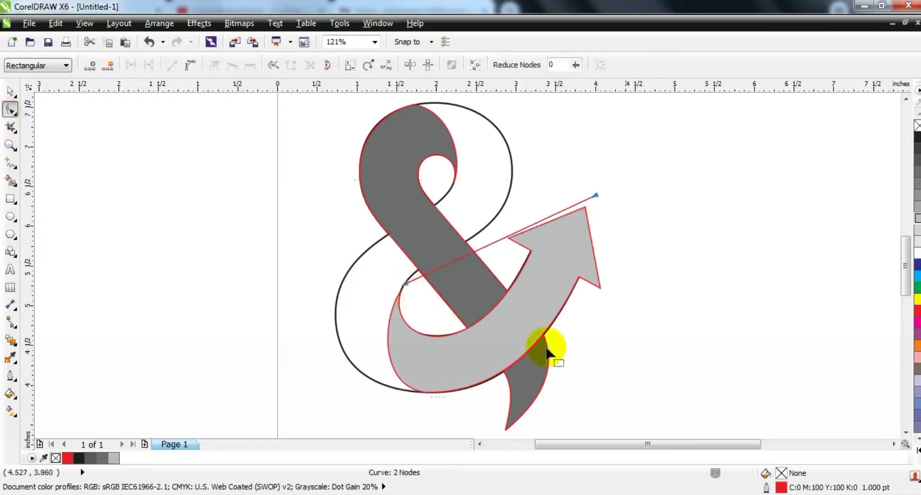
{"action": "left_click", "coordinate": [192, 69]}
{"action": "left_click", "coordinate": [390, 244]}
{"action": "left_click_drag", "start_coordinate": [467, 254], "coordinate": [352, 379]}
{"action": "left_click_drag", "start_coordinate": [533, 224], "coordinate": [498, 432]}
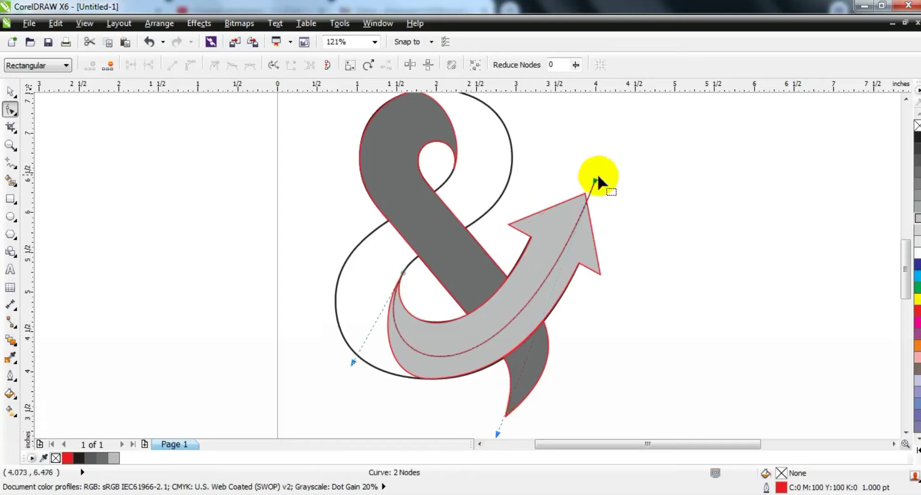
Toggle snapping to objects and fine-tune the guide curve's tip end and tail handle so it follows the middle of the arrow
{"action": "left_click_drag", "start_coordinate": [593, 185], "coordinate": [588, 183]}
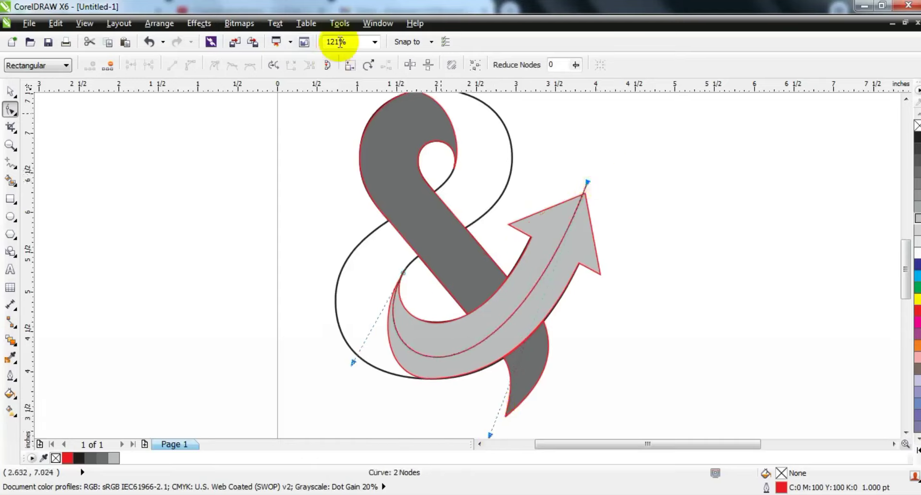
{"action": "left_click", "coordinate": [432, 42]}
{"action": "left_click", "coordinate": [418, 122]}
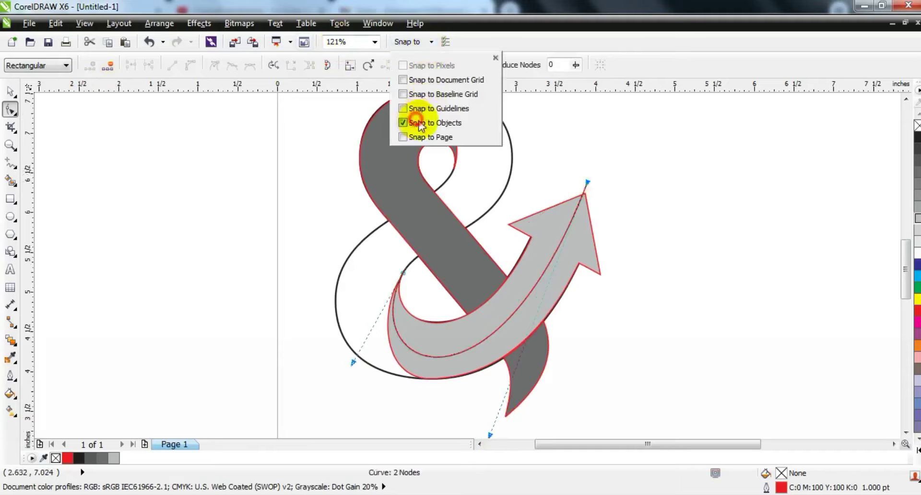
{"action": "left_click_drag", "start_coordinate": [586, 185], "coordinate": [589, 184]}
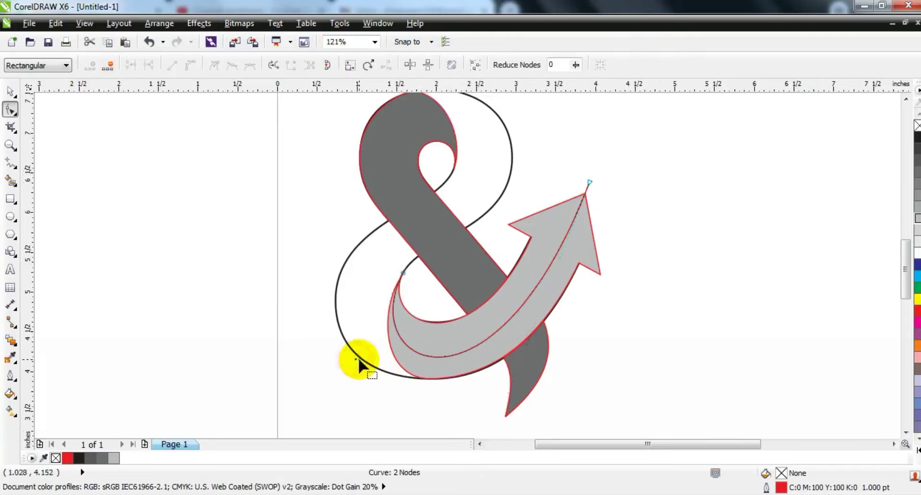
{"action": "left_click", "coordinate": [382, 265]}
{"action": "left_click_drag", "start_coordinate": [355, 364], "coordinate": [359, 363]}
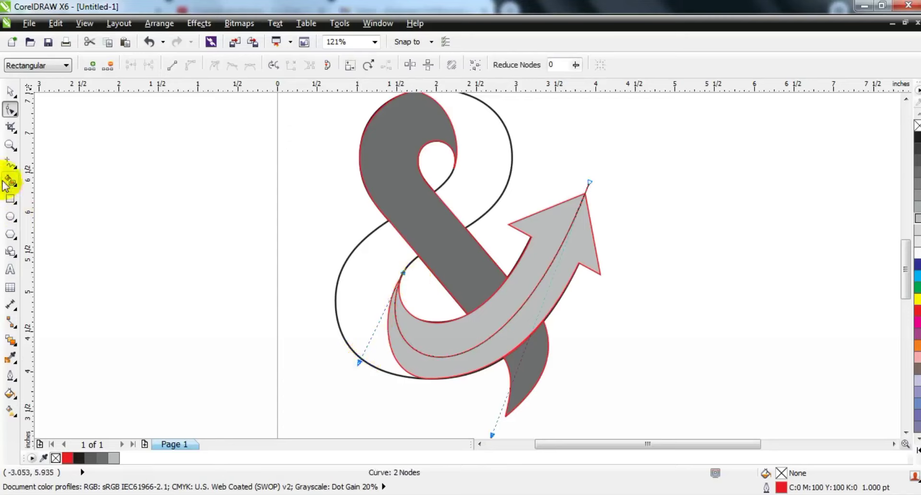
Draw a short straight line extending from the guide curve's tail end into the open area inside the lower loop
{"action": "left_click", "coordinate": [11, 163]}
{"action": "left_click", "coordinate": [407, 271]}
{"action": "left_click", "coordinate": [418, 277]}
Smart-fill the upper half of the arrow, above the guide curve, with 80% black and a 0.5 pt outline
{"action": "left_click", "coordinate": [10, 179]}
{"action": "key", "text": "F3"}
{"action": "left_click", "coordinate": [448, 343]}
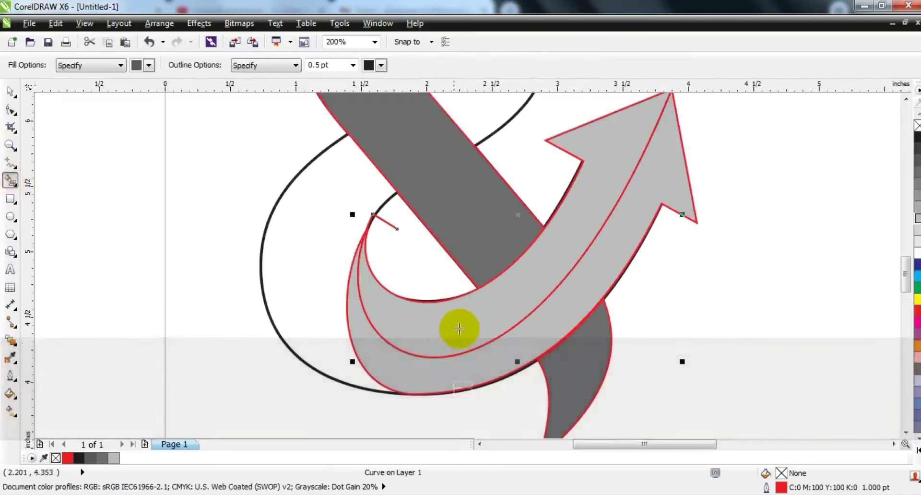
{"action": "left_click", "coordinate": [460, 326]}
{"action": "key", "text": "F3"}
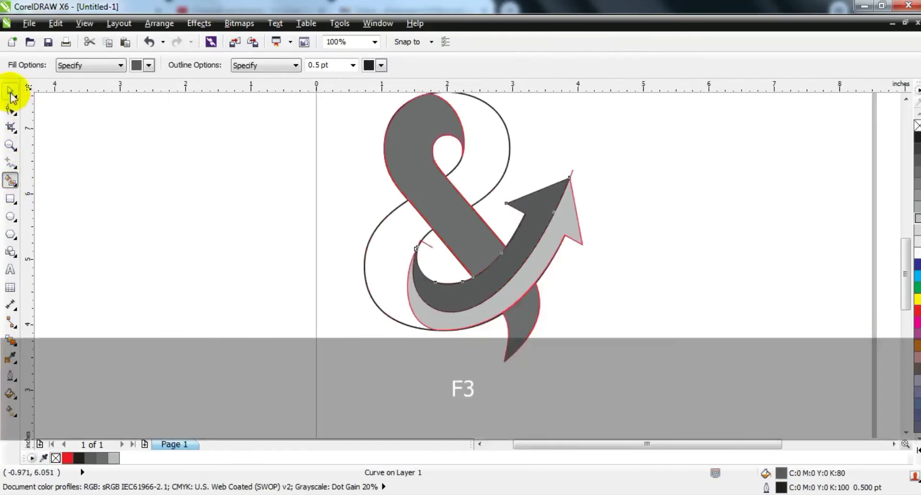
Delete the guide curve together with its short extension at the arrow's tail
{"action": "left_click", "coordinate": [11, 91]}
{"action": "key", "text": "Escape"}
{"action": "left_click", "coordinate": [428, 241]}
{"action": "key", "text": "Delete"}
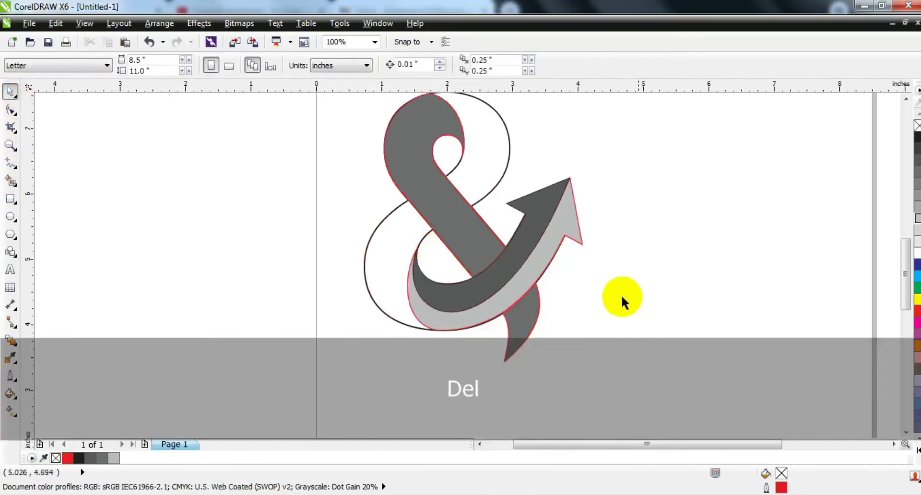
Draw a polyline from inside the upper loop across its hook tip, into the diagonal stroke, and down to the foot's point
{"action": "key", "text": "F3"}
{"action": "left_click_drag", "start_coordinate": [576, 357], "coordinate": [402, 181]}
{"action": "key", "text": "shift+F2"}
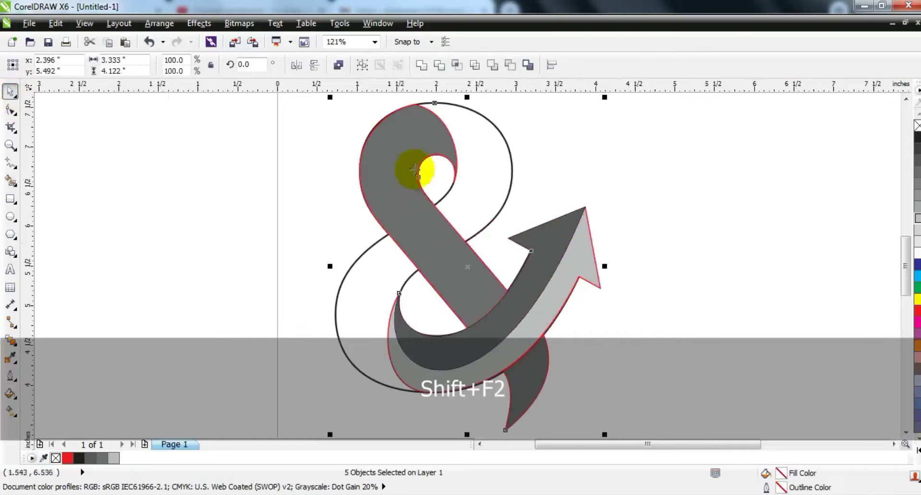
{"action": "key", "text": "Escape"}
{"action": "left_click", "coordinate": [10, 163]}
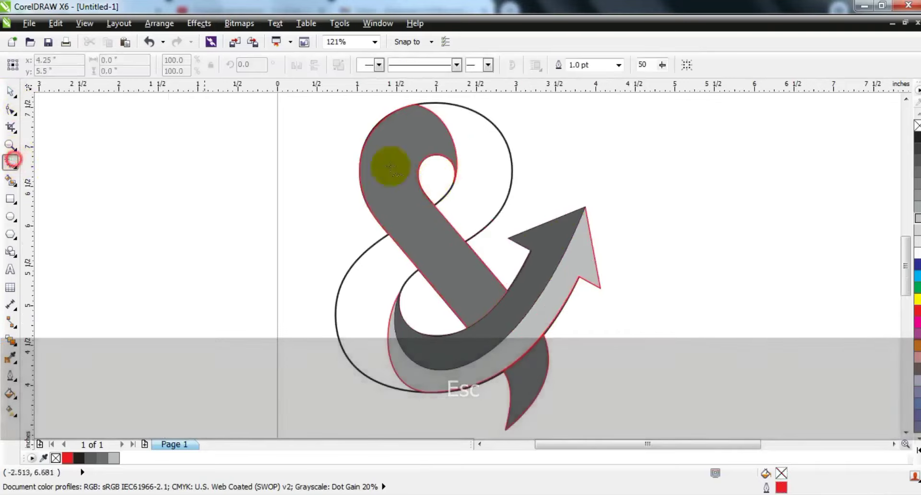
{"action": "left_click", "coordinate": [449, 183]}
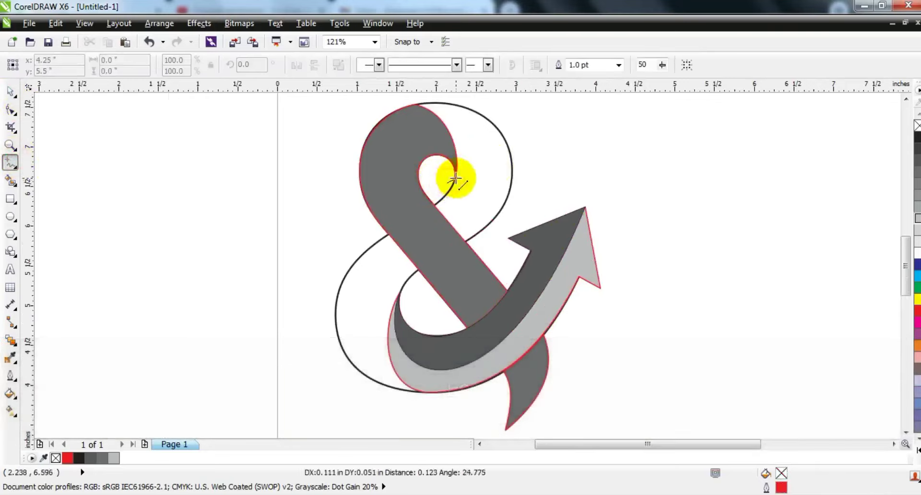
{"action": "double_click", "coordinate": [456, 178]}
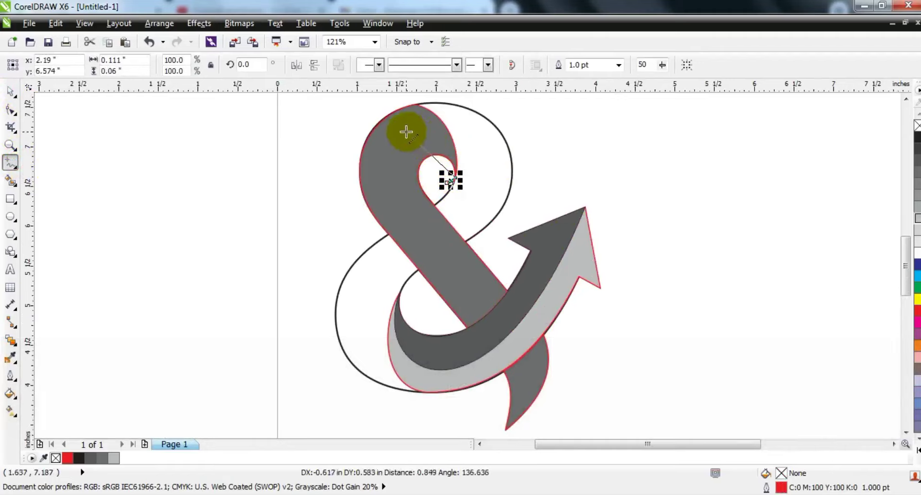
{"action": "left_click", "coordinate": [392, 183]}
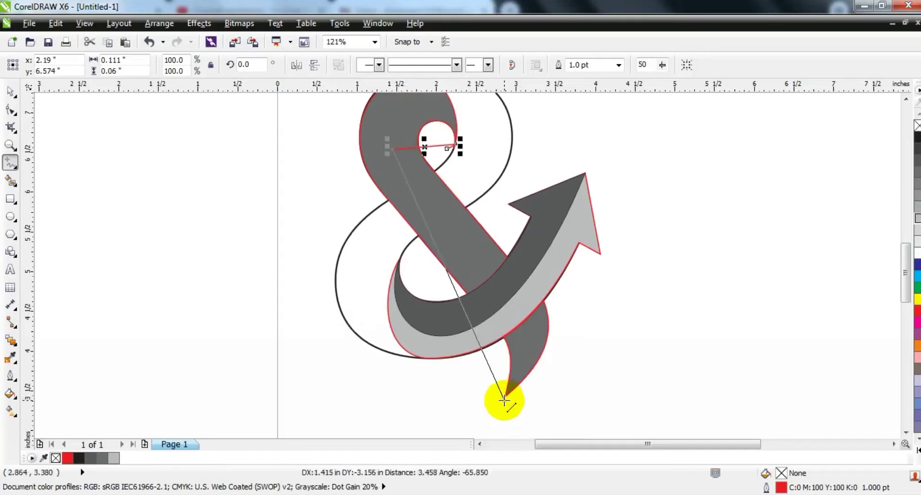
{"action": "left_click", "coordinate": [504, 401]}
Convert the polyline's segments to curves and bend the long lower segment along the middle of the diagonal stroke and foot
{"action": "left_click", "coordinate": [10, 110]}
{"action": "left_click_drag", "start_coordinate": [268, 122], "coordinate": [598, 401]}
{"action": "left_click", "coordinate": [190, 65]}
{"action": "left_click", "coordinate": [457, 372]}
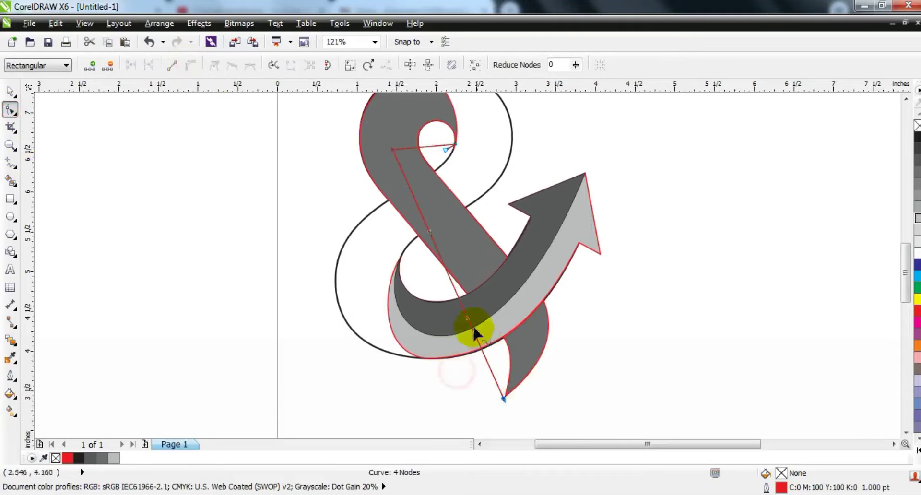
{"action": "left_click_drag", "start_coordinate": [468, 318], "coordinate": [570, 287]}
{"action": "left_click", "coordinate": [432, 234]}
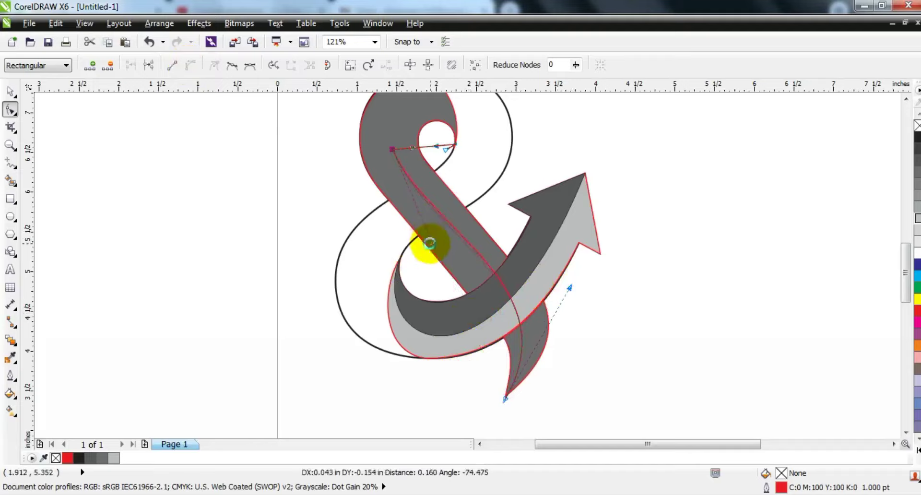
{"action": "left_click_drag", "start_coordinate": [430, 247], "coordinate": [433, 245]}
Bend the upper segment around the top loop so it runs along the middle of the stroke and meets the hook tip
{"action": "left_click", "coordinate": [906, 99]}
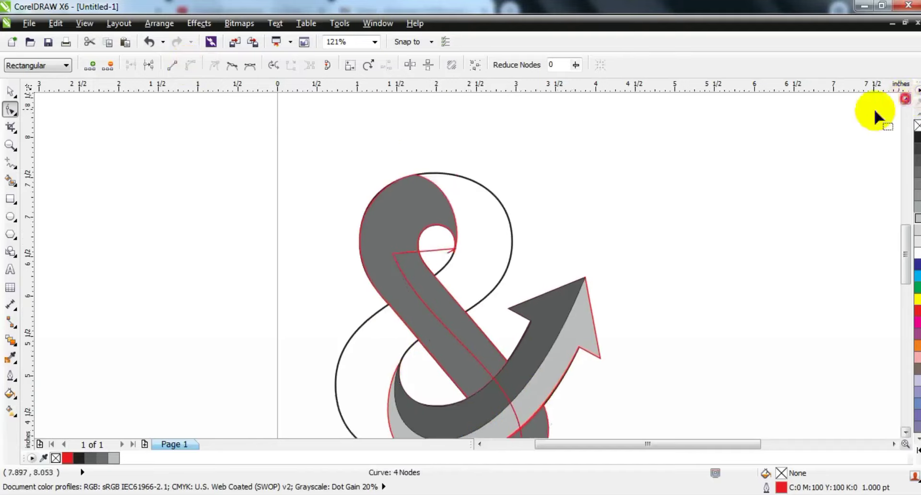
{"action": "left_click", "coordinate": [372, 229]}
{"action": "left_click_drag", "start_coordinate": [413, 251], "coordinate": [453, 185]}
{"action": "left_click", "coordinate": [388, 219]}
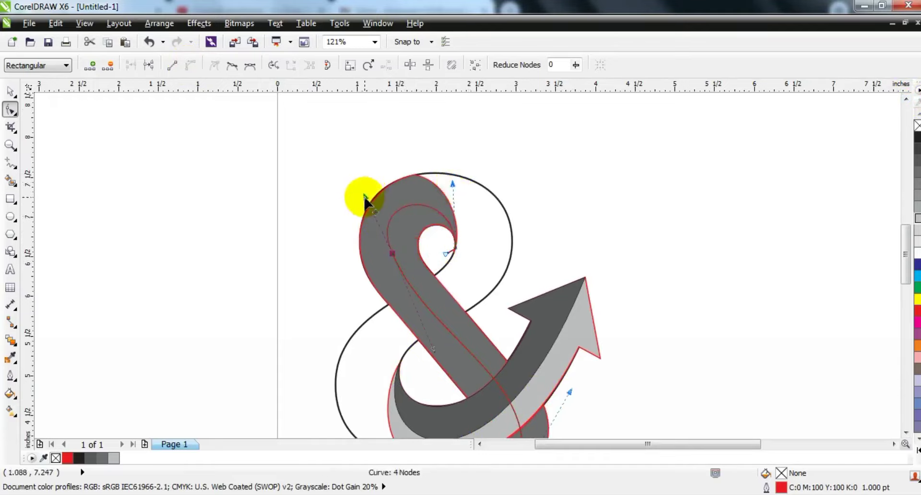
{"action": "left_click_drag", "start_coordinate": [364, 197], "coordinate": [364, 197]}
{"action": "left_click_drag", "start_coordinate": [452, 184], "coordinate": [455, 184]}
{"action": "left_click_drag", "start_coordinate": [365, 198], "coordinate": [365, 197]}
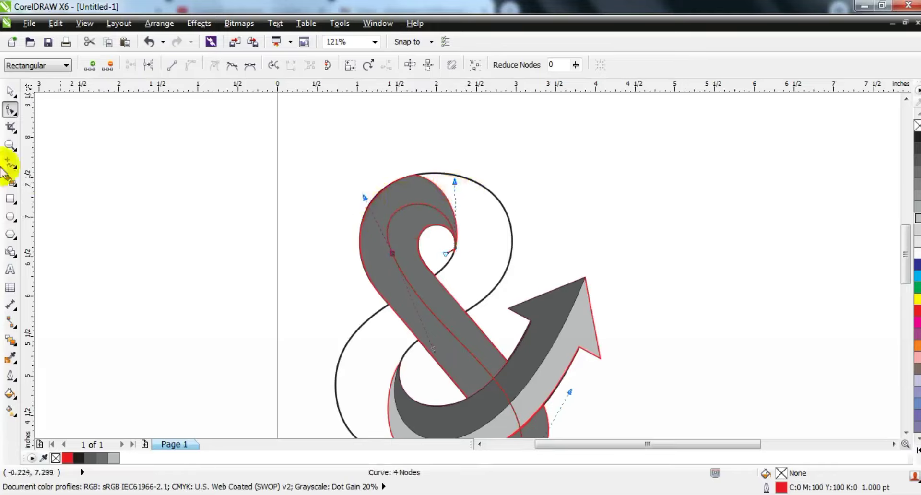
Smart-fill the inner half of the diagonal stroke and the outer half of the foot with 20% black
{"action": "left_click", "coordinate": [10, 180]}
{"action": "left_click", "coordinate": [149, 65]}
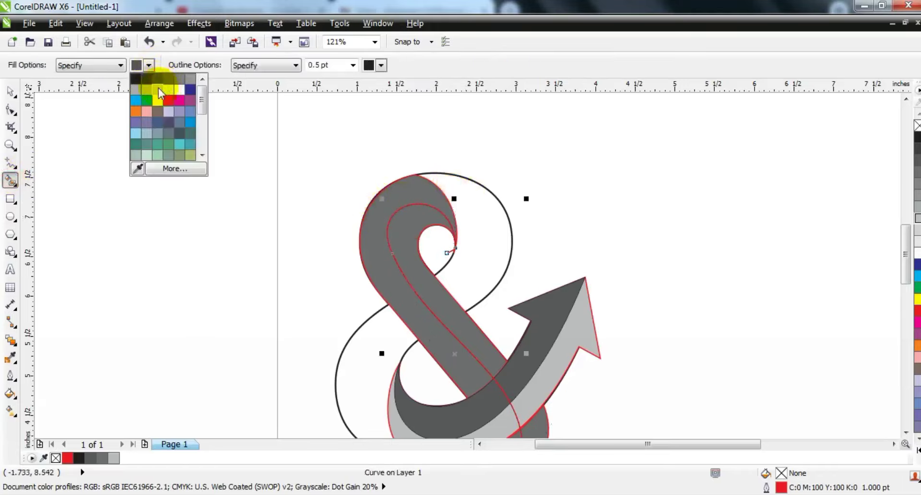
{"action": "left_click", "coordinate": [160, 91]}
{"action": "left_click", "coordinate": [398, 243]}
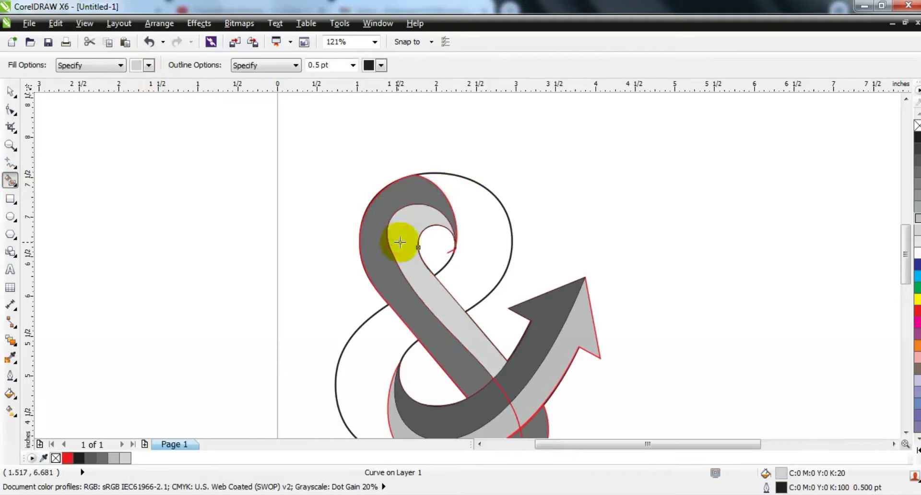
{"action": "key", "text": "F3"}
{"action": "left_click", "coordinate": [473, 301]}
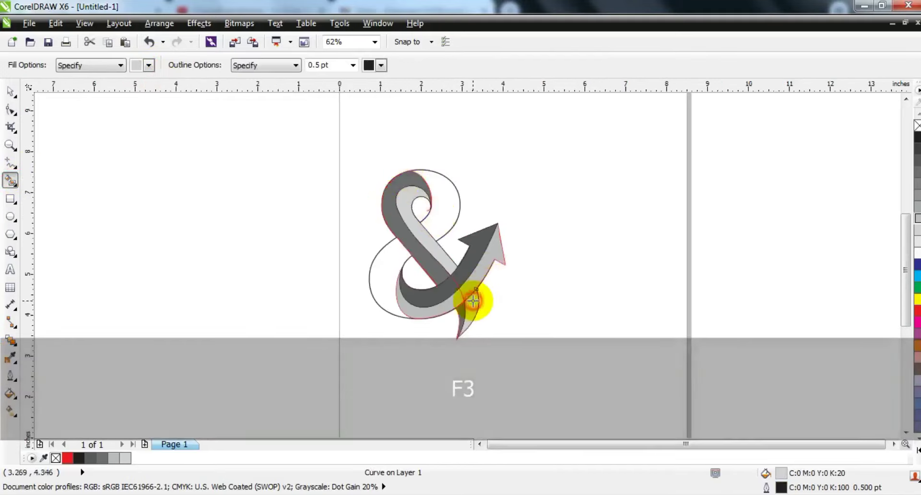
Delete the guide curve running through the diagonal stroke and foot
{"action": "left_click", "coordinate": [11, 91]}
{"action": "left_click", "coordinate": [301, 296]}
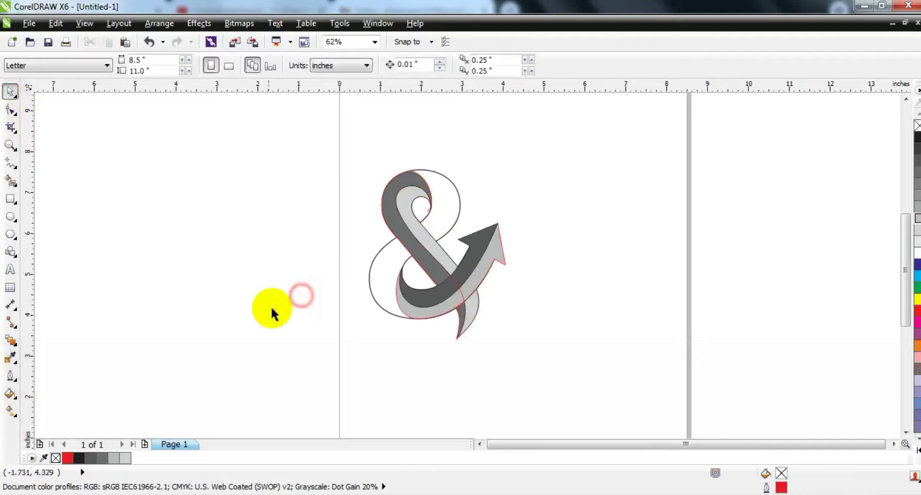
{"action": "left_click", "coordinate": [460, 291]}
{"action": "key", "text": "Delete"}
Draw a polyline about 4.07 in high from the upper loop's top, across the diagonal stroke, to just below the lower loop
{"action": "left_click_drag", "start_coordinate": [572, 355], "coordinate": [324, 142]}
{"action": "key", "text": "shift+F2"}
{"action": "key", "text": "Escape"}
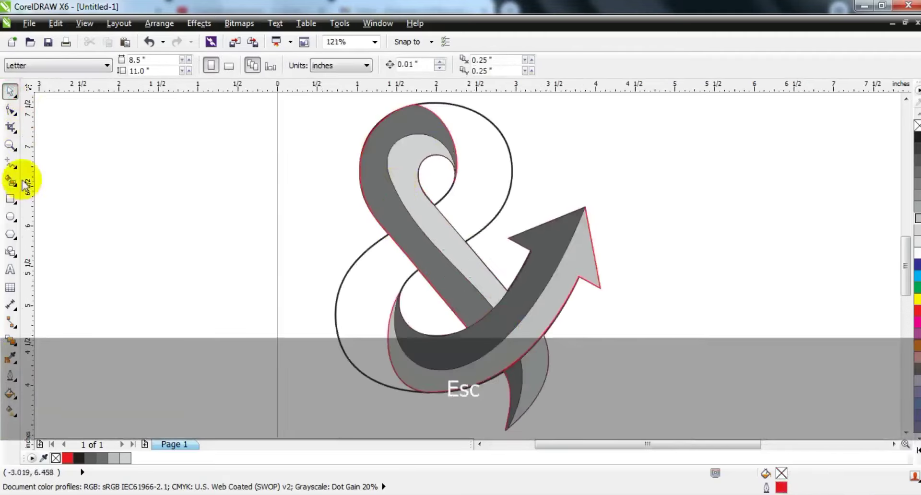
{"action": "left_click", "coordinate": [10, 163]}
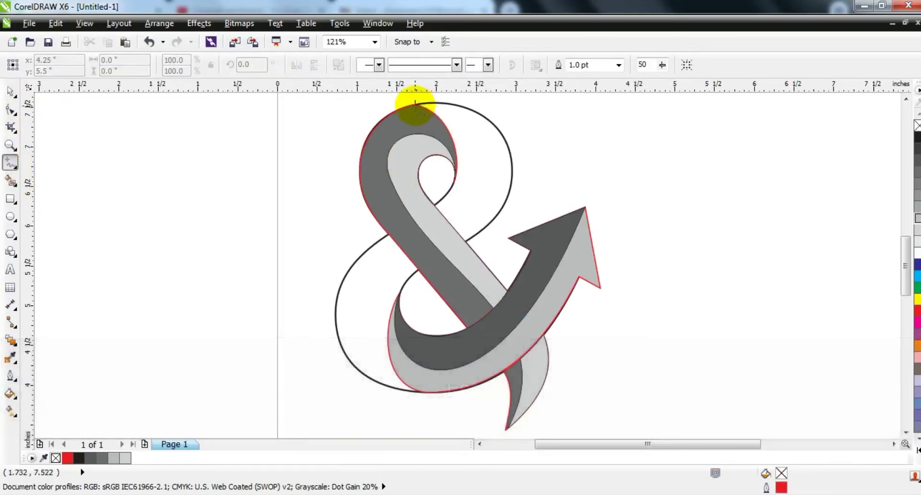
{"action": "left_click", "coordinate": [409, 100]}
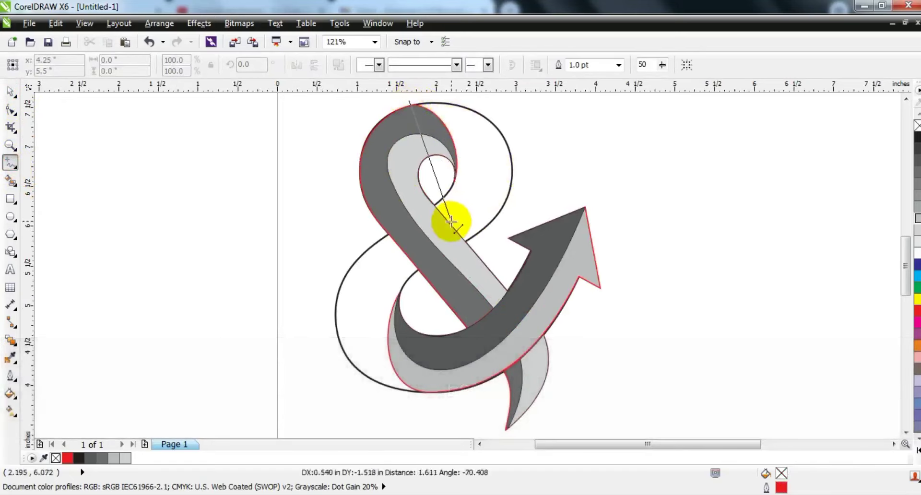
{"action": "left_click", "coordinate": [448, 222]}
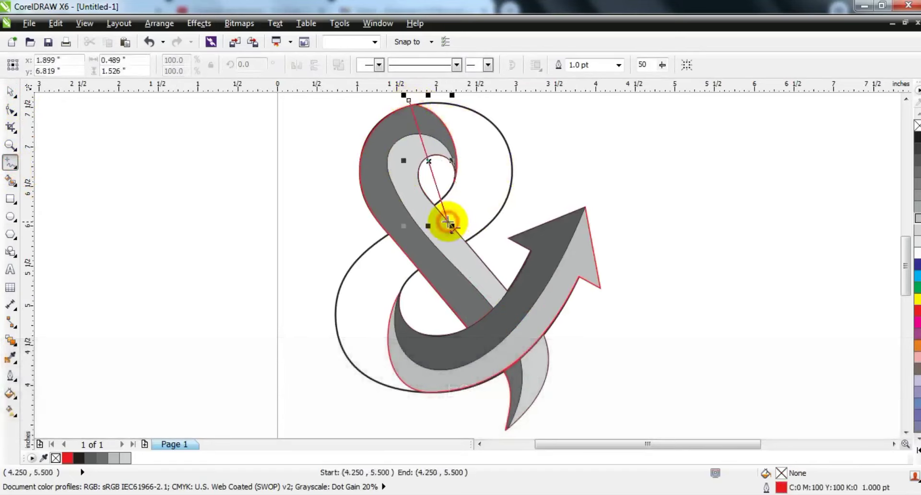
{"action": "left_click", "coordinate": [404, 252]}
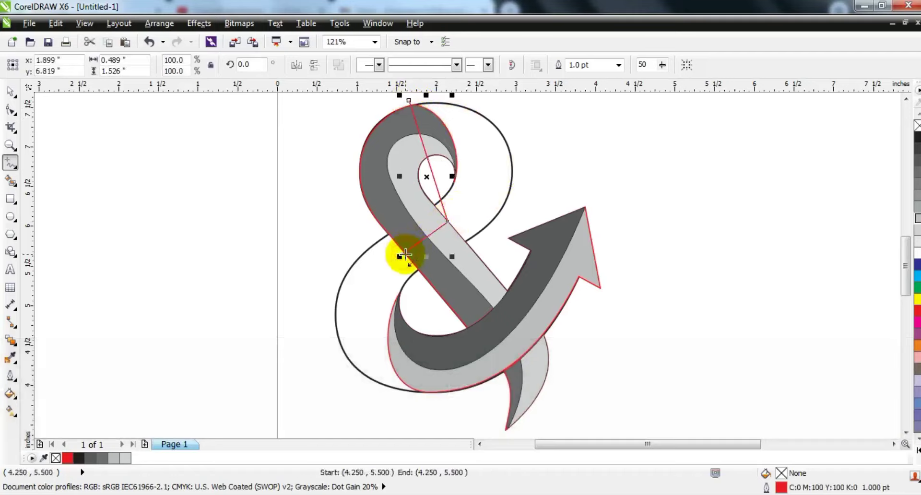
{"action": "left_click", "coordinate": [420, 392]}
{"action": "left_click", "coordinate": [420, 424]}
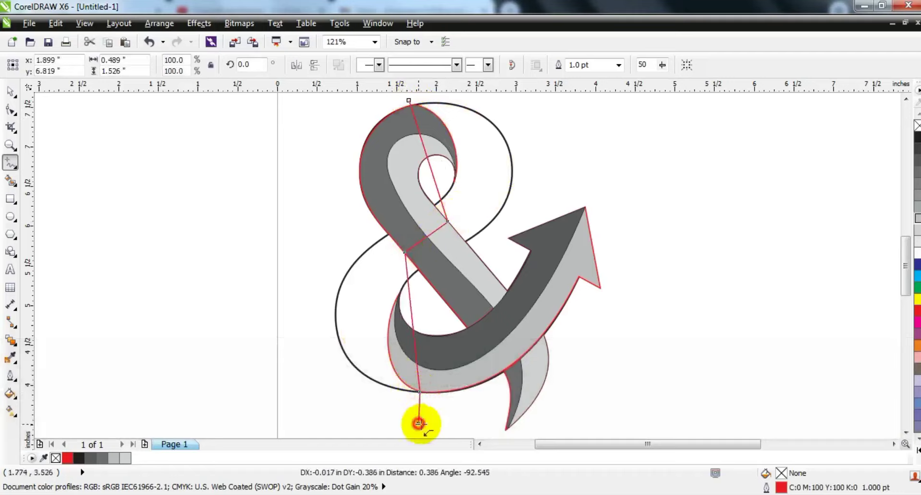
Convert the polyline's segments to curves and bend the top one along the middle of the upper loop's unfilled outer band
{"action": "left_click", "coordinate": [8, 111]}
{"action": "left_click_drag", "start_coordinate": [307, 93], "coordinate": [552, 413]}
{"action": "left_click", "coordinate": [192, 70]}
{"action": "left_click_drag", "start_coordinate": [422, 140], "coordinate": [472, 118]}
{"action": "left_click_drag", "start_coordinate": [436, 183], "coordinate": [508, 176]}
{"action": "left_click_drag", "start_coordinate": [405, 100], "coordinate": [399, 133]}
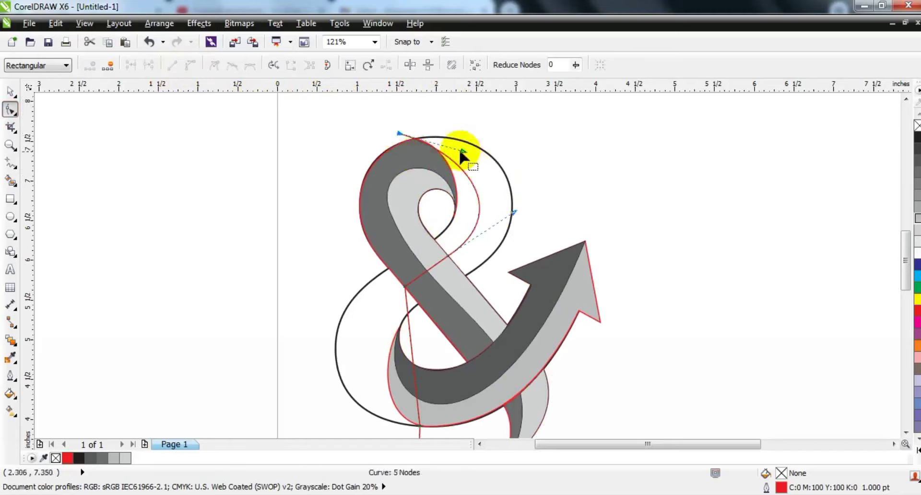
{"action": "left_click_drag", "start_coordinate": [465, 151], "coordinate": [473, 142]}
{"action": "left_click_drag", "start_coordinate": [517, 209], "coordinate": [519, 211]}
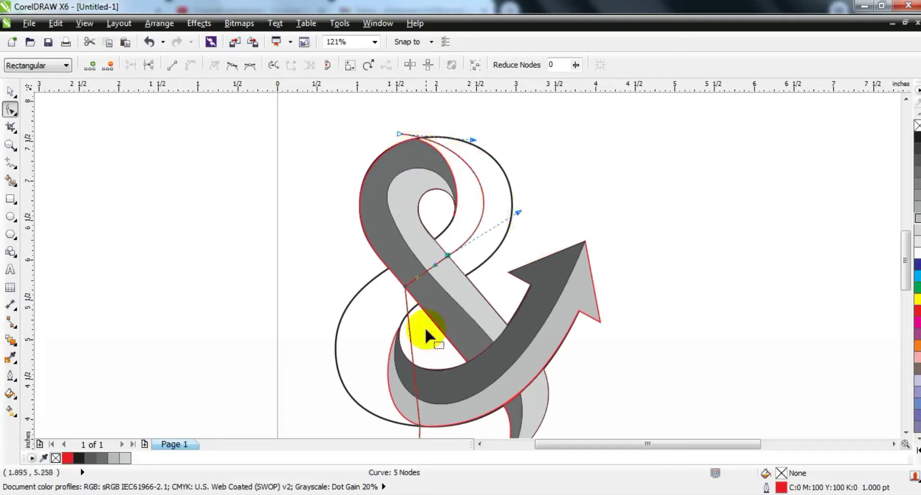
Bend the lower segment along the middle of the lower loop's unfilled band down to its base
{"action": "left_click_drag", "start_coordinate": [399, 284], "coordinate": [421, 310]}
{"action": "left_click_drag", "start_coordinate": [361, 315], "coordinate": [360, 314]}
{"action": "left_click_drag", "start_coordinate": [416, 381], "coordinate": [339, 405]}
{"action": "left_click_drag", "start_coordinate": [360, 316], "coordinate": [343, 326]}
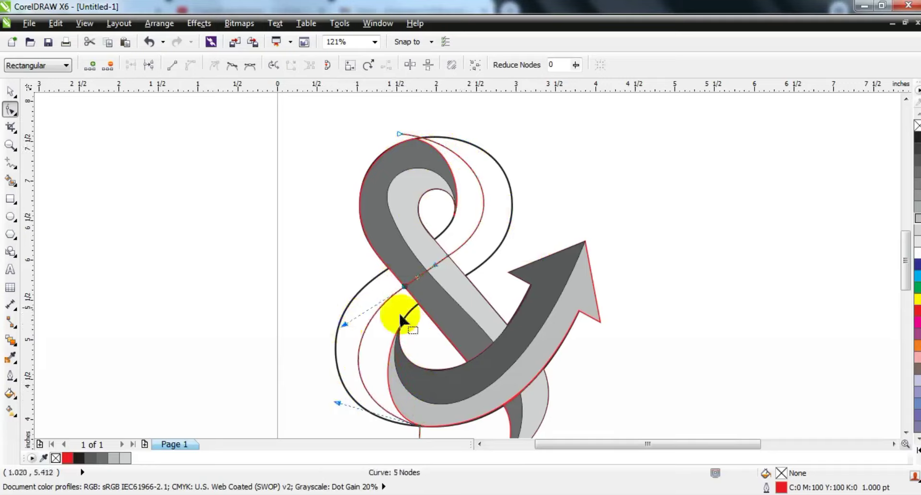
Smart-fill the inner half of the upper loop's band and the outer half of the lower loop's band with 20% black
{"action": "left_click", "coordinate": [10, 183]}
{"action": "left_click", "coordinate": [474, 216]}
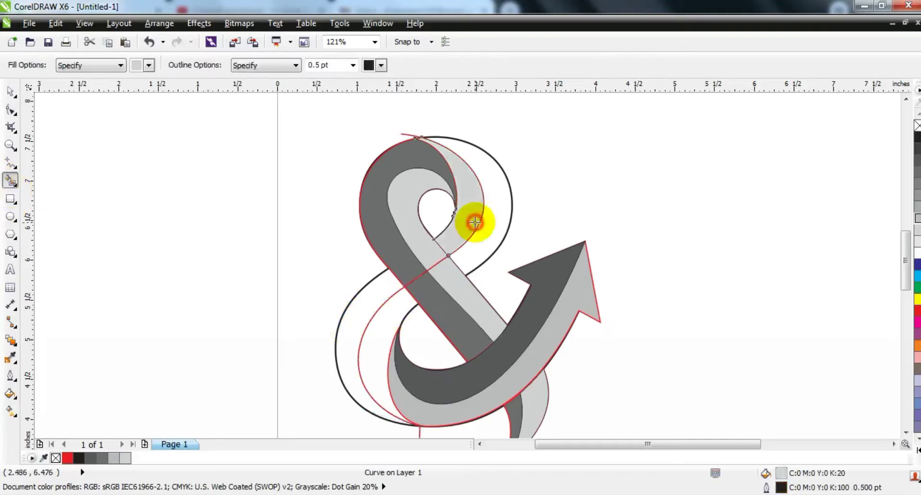
{"action": "left_click", "coordinate": [359, 316]}
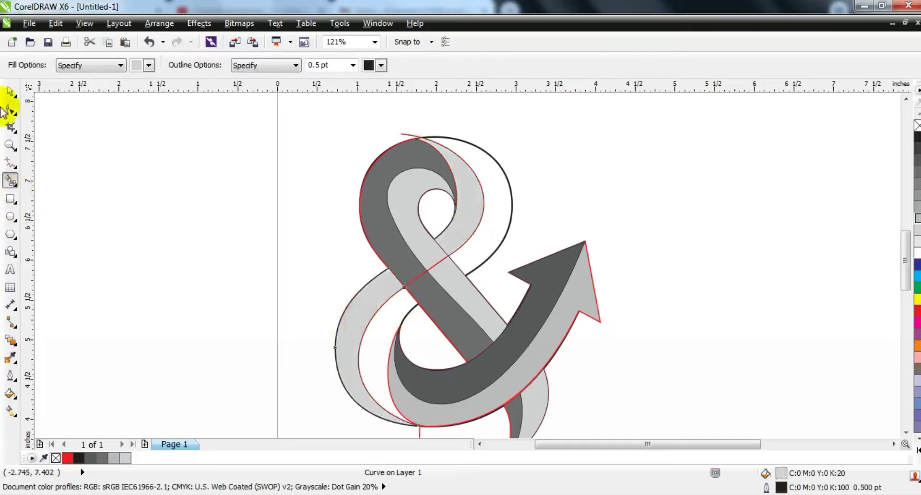
Delete the guide curve running through the upper and lower loops and clear the selection
{"action": "left_click", "coordinate": [11, 91]}
{"action": "left_click", "coordinate": [412, 144]}
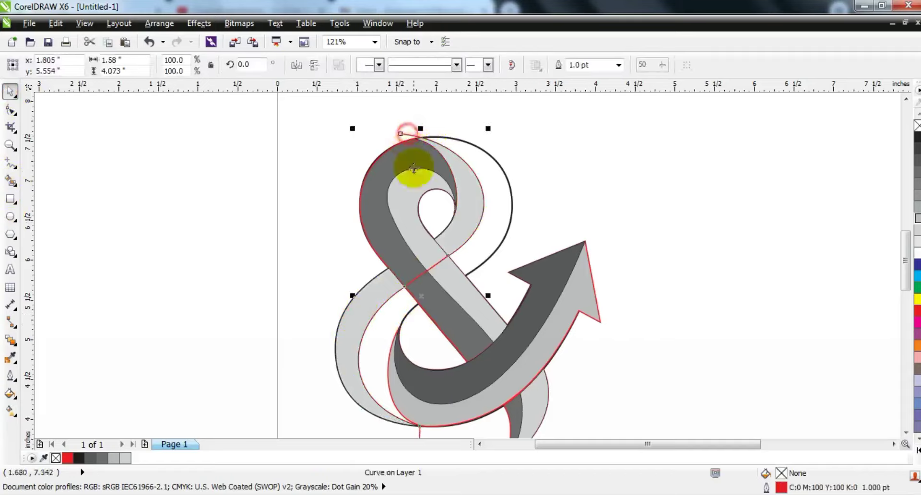
{"action": "key", "text": "Delete"}
{"action": "left_click", "coordinate": [606, 326]}
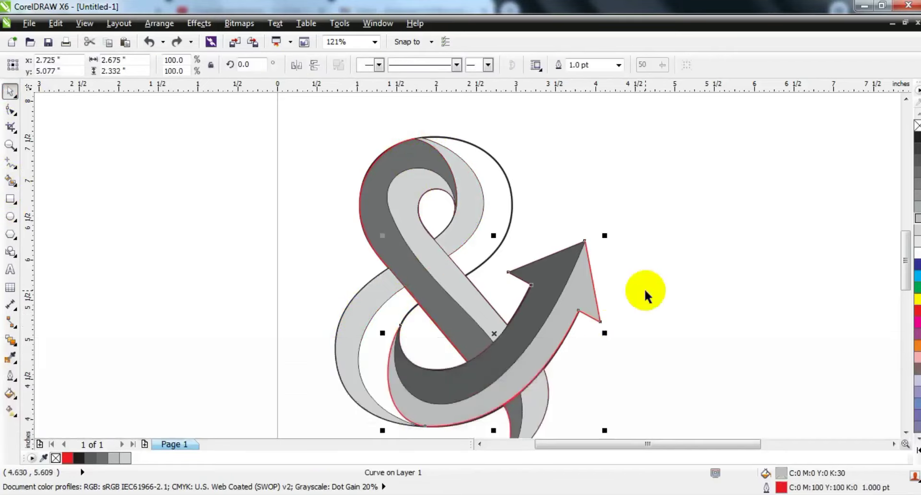
{"action": "left_click", "coordinate": [646, 293]}
{"action": "key", "text": "F3"}
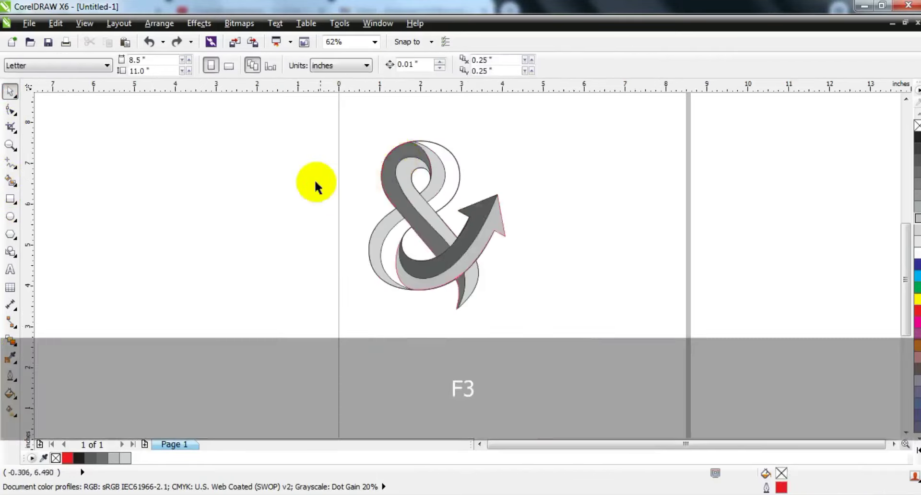
Fill the arrow stroke's upper half with a linear gradient from blue #3793CC at the lower loop to light blue at the arrowhead
{"action": "left_click", "coordinate": [11, 145]}
{"action": "left_click_drag", "start_coordinate": [339, 124], "coordinate": [604, 322]}
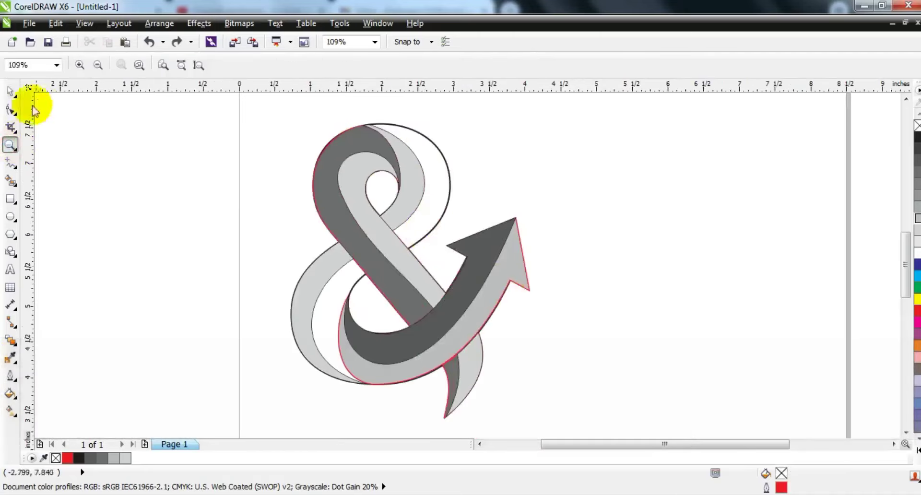
{"action": "left_click", "coordinate": [11, 91]}
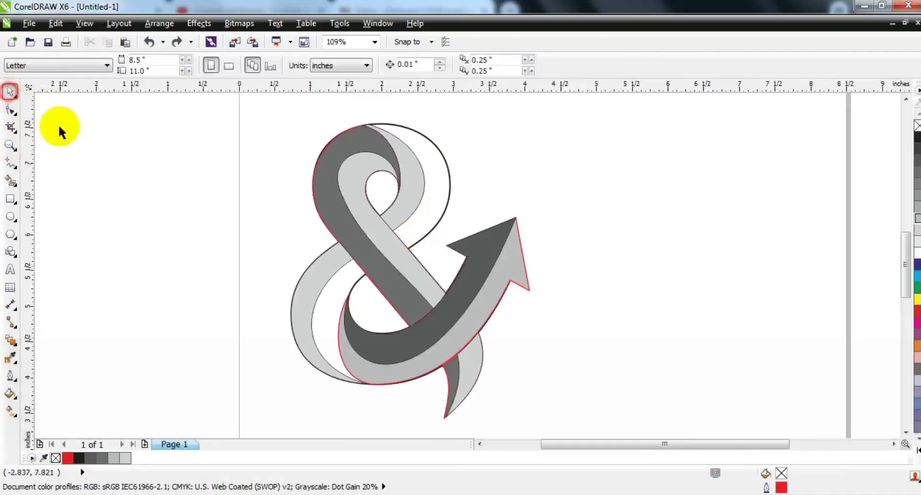
{"action": "left_click", "coordinate": [432, 330]}
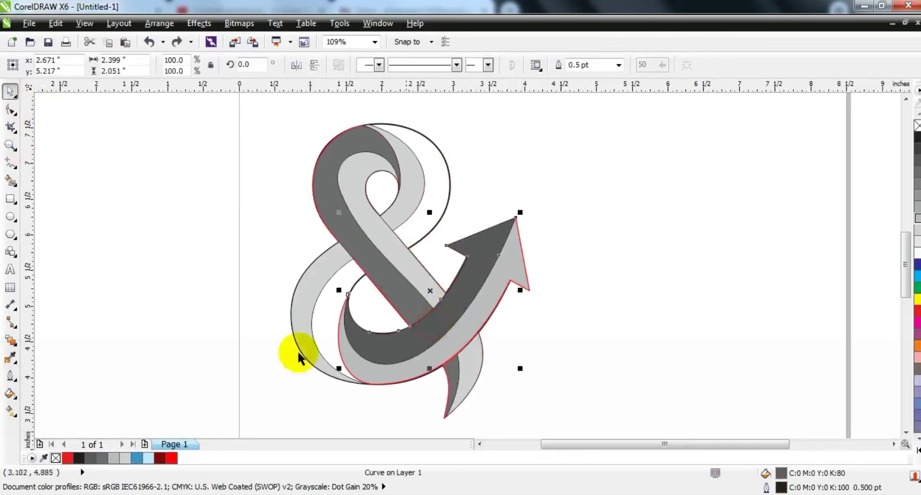
{"action": "left_click", "coordinate": [136, 459]}
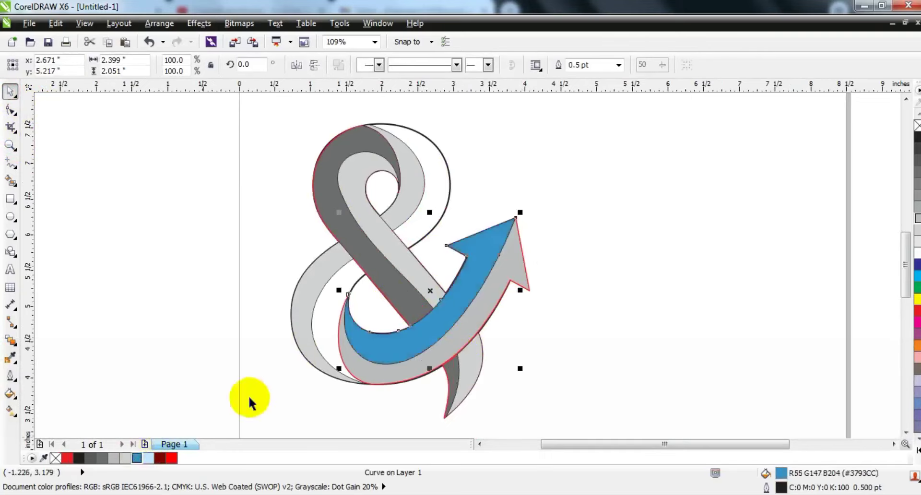
{"action": "left_click", "coordinate": [10, 411]}
{"action": "left_click_drag", "start_coordinate": [362, 349], "coordinate": [485, 277]}
{"action": "left_click_drag", "start_coordinate": [146, 459], "coordinate": [485, 277]}
{"action": "left_click", "coordinate": [365, 348]}
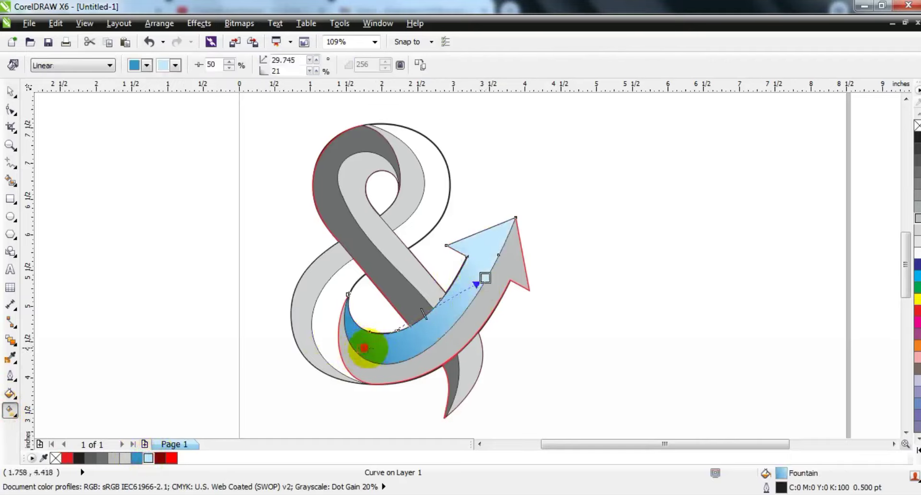
{"action": "left_click_drag", "start_coordinate": [365, 348], "coordinate": [379, 351]}
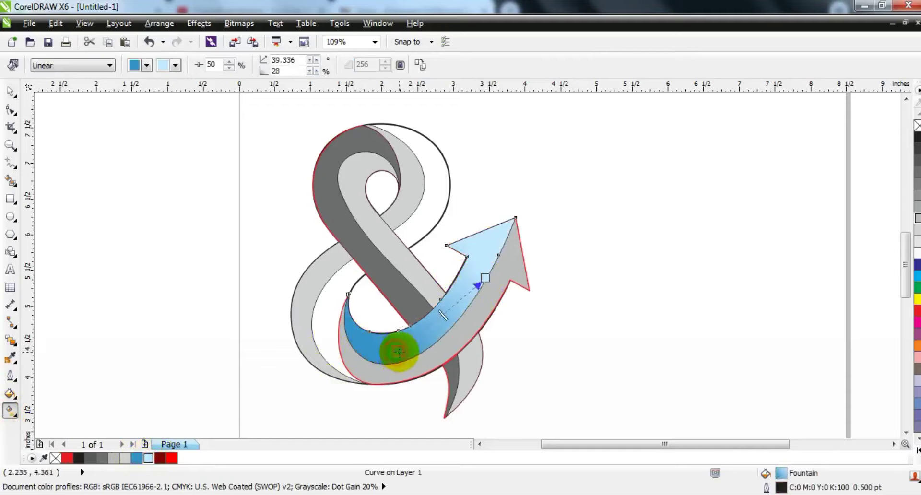
Apply the same blue to light blue linear gradient to the arrow stroke's lower half, and adjust the upper half's gradient start
{"action": "left_click", "coordinate": [426, 363]}
{"action": "left_click_drag", "start_coordinate": [432, 357], "coordinate": [505, 282]}
{"action": "left_click_drag", "start_coordinate": [156, 460], "coordinate": [527, 233]}
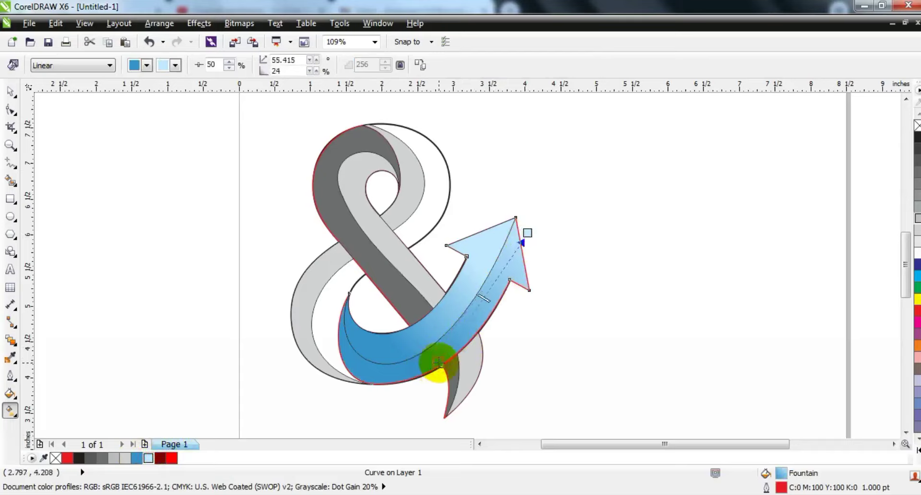
{"action": "left_click_drag", "start_coordinate": [445, 359], "coordinate": [372, 363]}
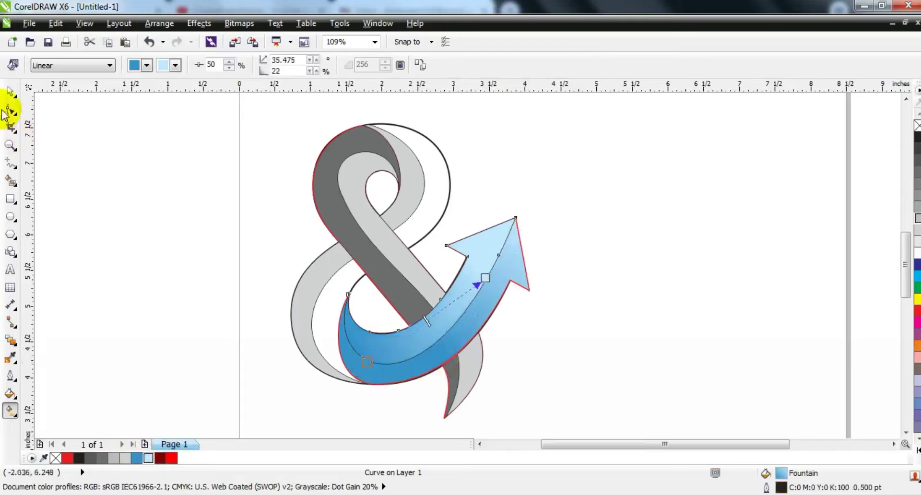
{"action": "left_click", "coordinate": [12, 91]}
{"action": "left_click", "coordinate": [113, 217]}
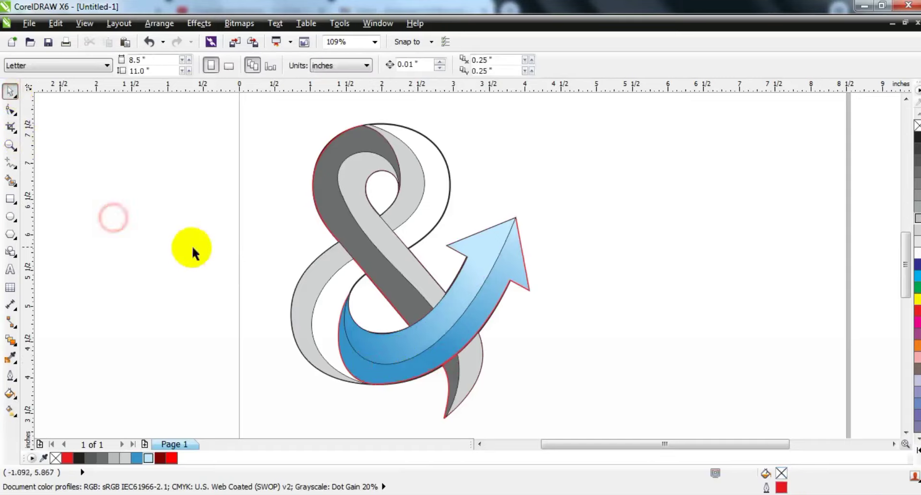
Fill the diagonal stroke's outer half with a linear gradient of blue #3793CC at both ends and light blue in the middle
{"action": "left_click", "coordinate": [338, 229]}
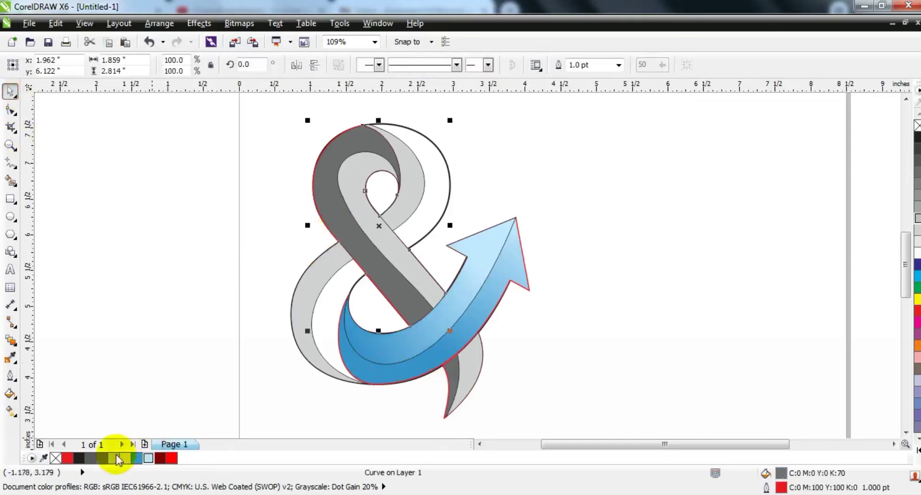
{"action": "left_click", "coordinate": [137, 459]}
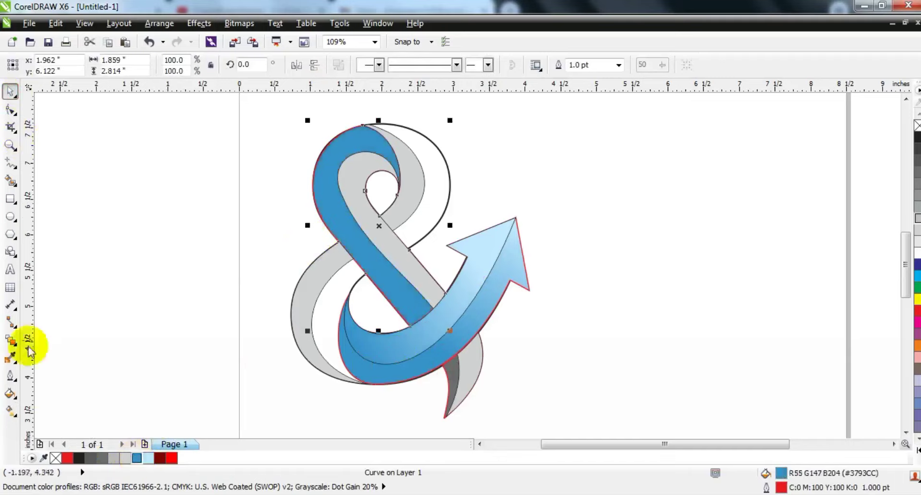
{"action": "left_click", "coordinate": [11, 411]}
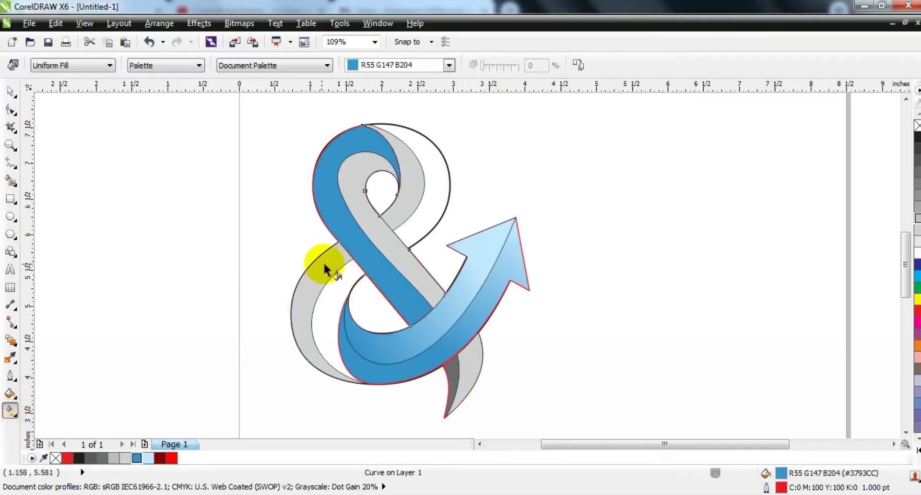
{"action": "left_click_drag", "start_coordinate": [327, 199], "coordinate": [388, 294]}
{"action": "mouse_move", "coordinate": [139, 457]}
{"action": "left_mouse_down"}
{"action": "mouse_move", "coordinate": [395, 301]}
{"action": "mouse_move", "coordinate": [386, 292]}
{"action": "mouse_move", "coordinate": [150, 459]}
{"action": "left_mouse_up"}
{"action": "left_click_drag", "start_coordinate": [349, 234], "coordinate": [349, 234]}
{"action": "left_click_drag", "start_coordinate": [387, 293], "coordinate": [428, 343]}
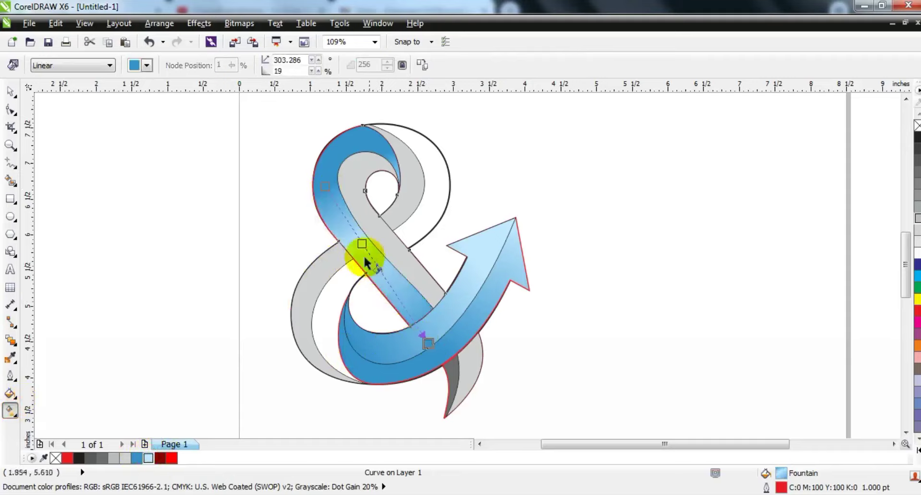
{"action": "left_click_drag", "start_coordinate": [318, 195], "coordinate": [317, 164]}
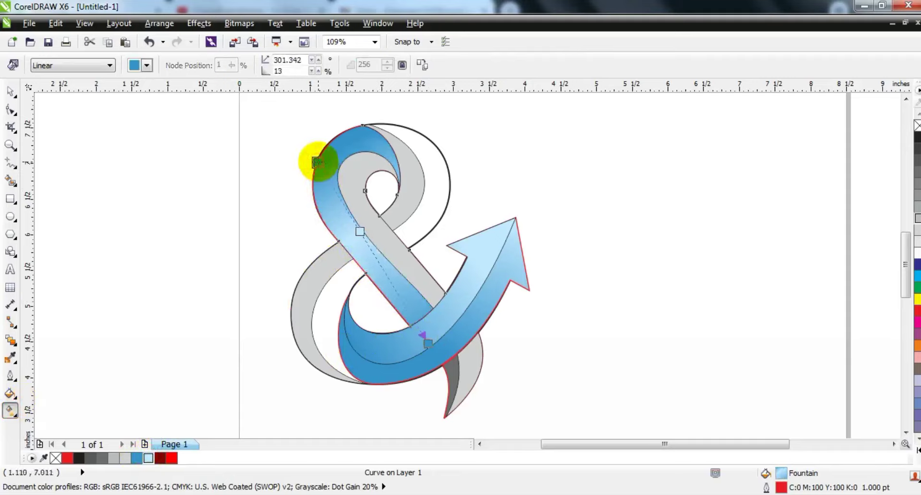
Fill the diagonal stroke's inner half with a linear gradient from blue #3793CC at the upper loop to light blue near the arrow, midpoint 60%
{"action": "left_click", "coordinate": [11, 91]}
{"action": "left_click", "coordinate": [134, 191]}
{"action": "left_click", "coordinate": [354, 181]}
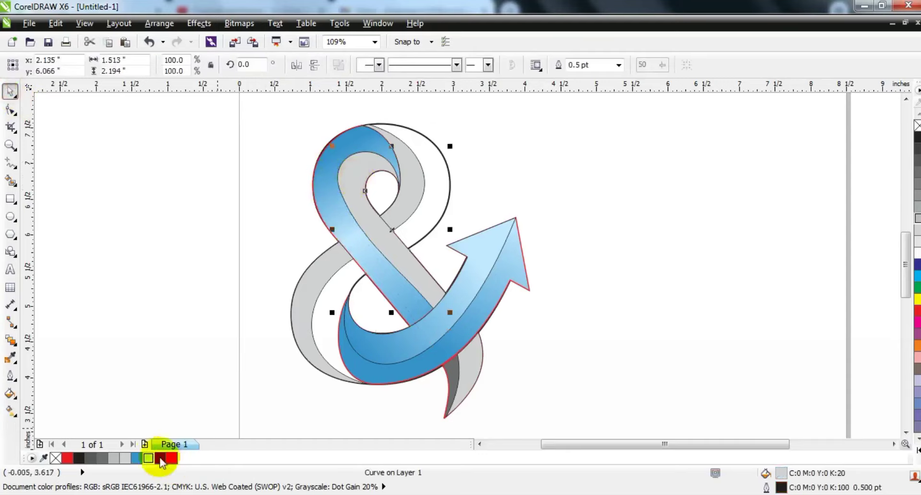
{"action": "left_click", "coordinate": [137, 458]}
{"action": "left_click", "coordinate": [10, 411]}
{"action": "left_click_drag", "start_coordinate": [358, 194], "coordinate": [413, 290]}
{"action": "left_click_drag", "start_coordinate": [149, 459], "coordinate": [420, 306]}
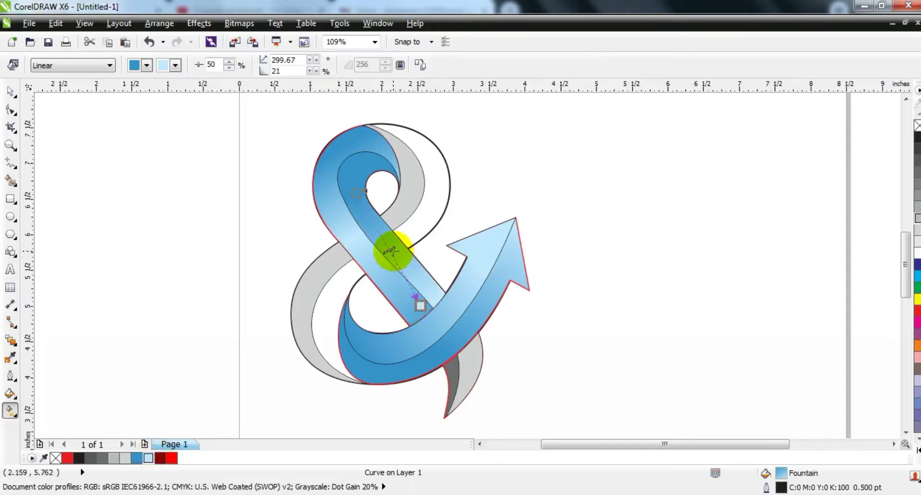
{"action": "left_click_drag", "start_coordinate": [397, 259], "coordinate": [397, 263]}
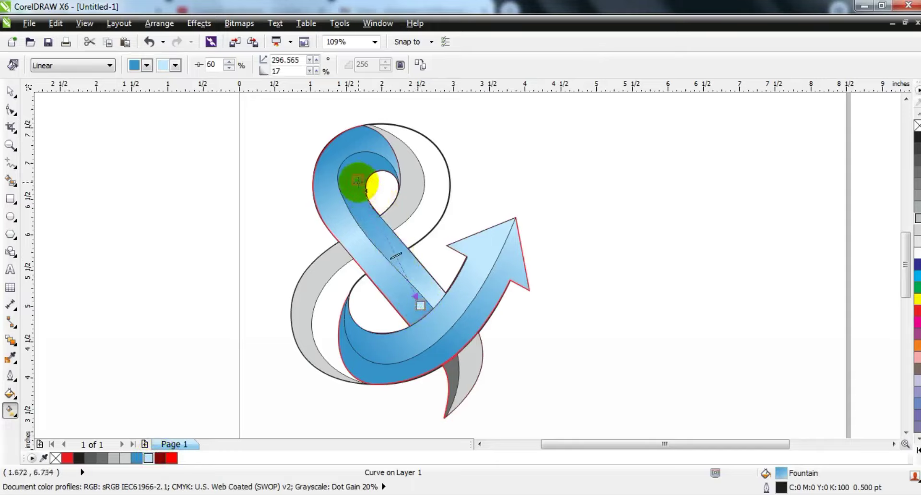
Fill both halves of the tail below the arrow with a linear gradient from blue at the crossing to light blue at the tip
{"action": "left_click", "coordinate": [464, 367]}
{"action": "left_click", "coordinate": [454, 373], "text": "shift"}
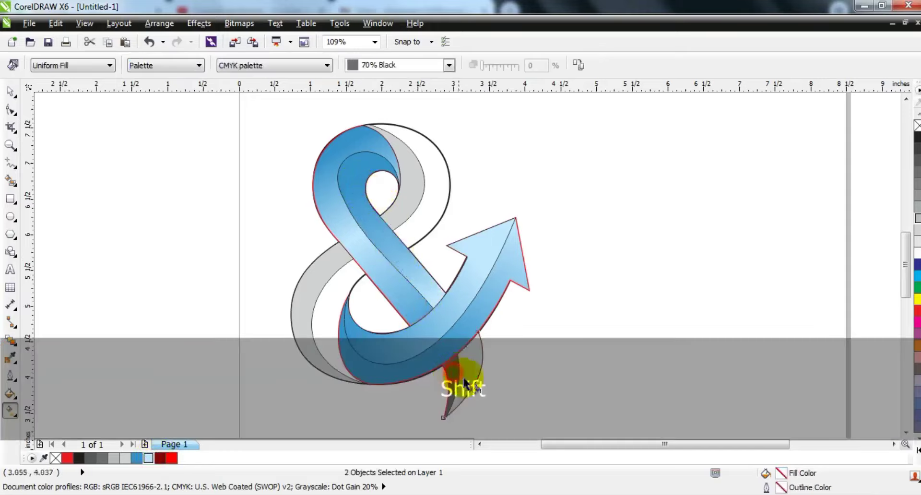
{"action": "left_click", "coordinate": [137, 458]}
{"action": "left_click_drag", "start_coordinate": [473, 351], "coordinate": [457, 400]}
{"action": "left_click", "coordinate": [148, 458]}
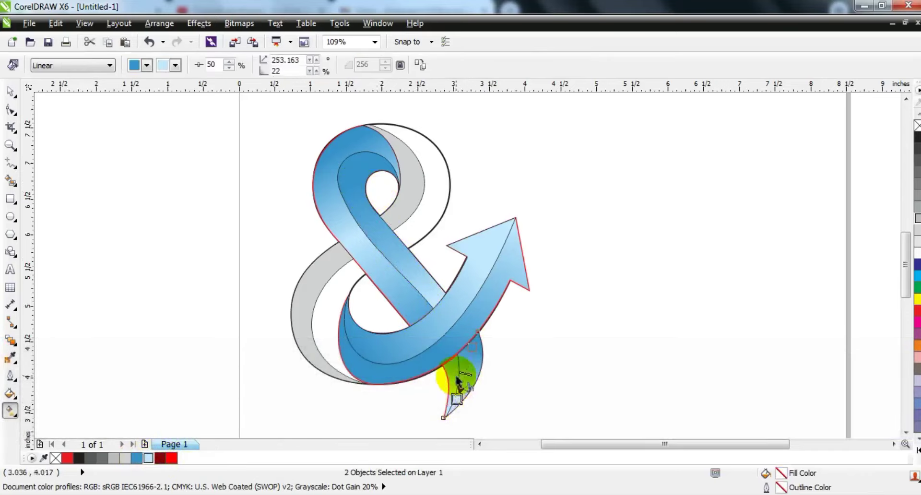
Readjust the gradient of the tail's inner half alone so its light blue end lies beyond the tip, and clear the selection
{"action": "left_click", "coordinate": [10, 91]}
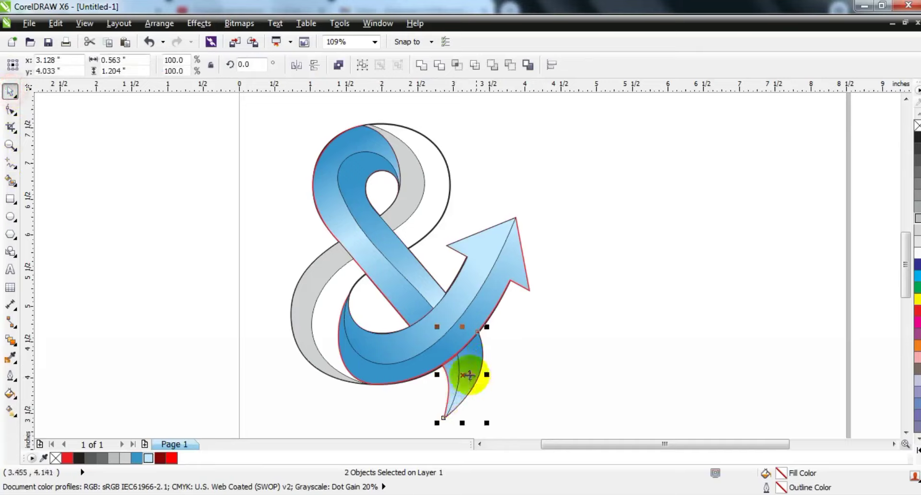
{"action": "left_click", "coordinate": [518, 383]}
{"action": "left_click", "coordinate": [449, 375]}
{"action": "key", "text": "g"}
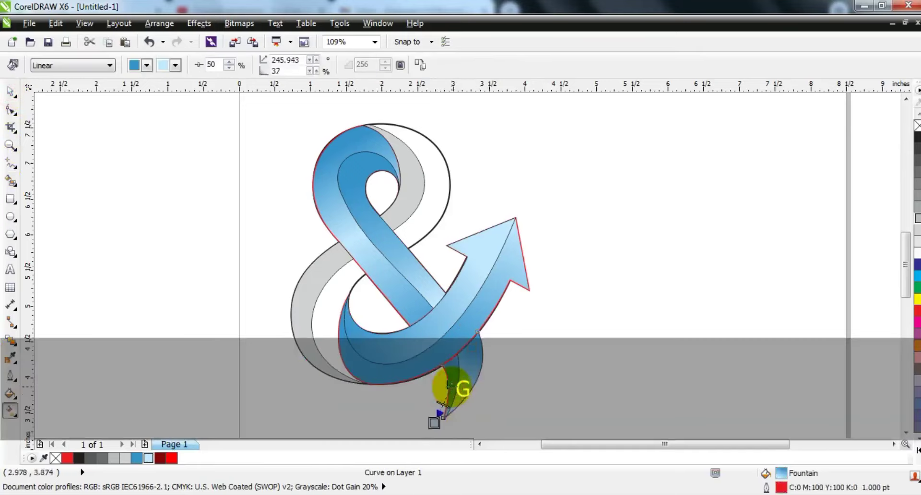
{"action": "left_click", "coordinate": [10, 91]}
{"action": "left_click", "coordinate": [114, 287]}
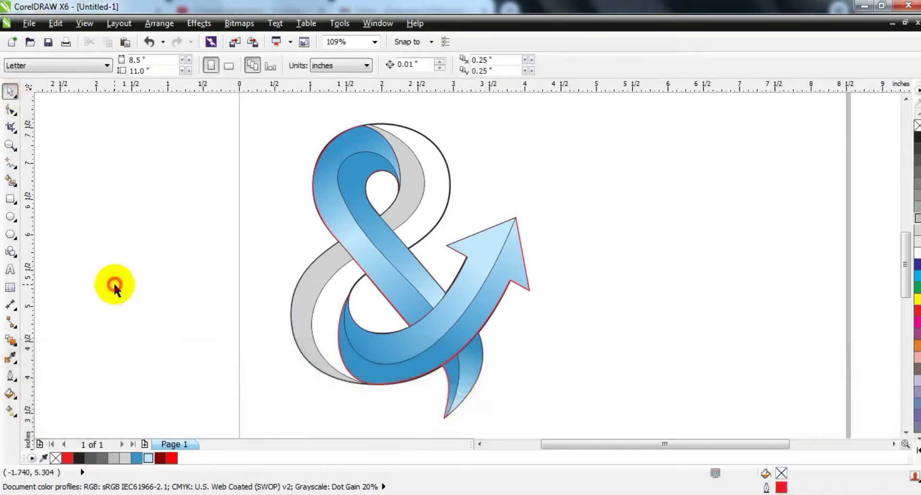
Fill the base ampersand with a linear gradient of dark red #820303 at both ends and two bright red stops beside the diagonal stroke
{"action": "left_click", "coordinate": [337, 302]}
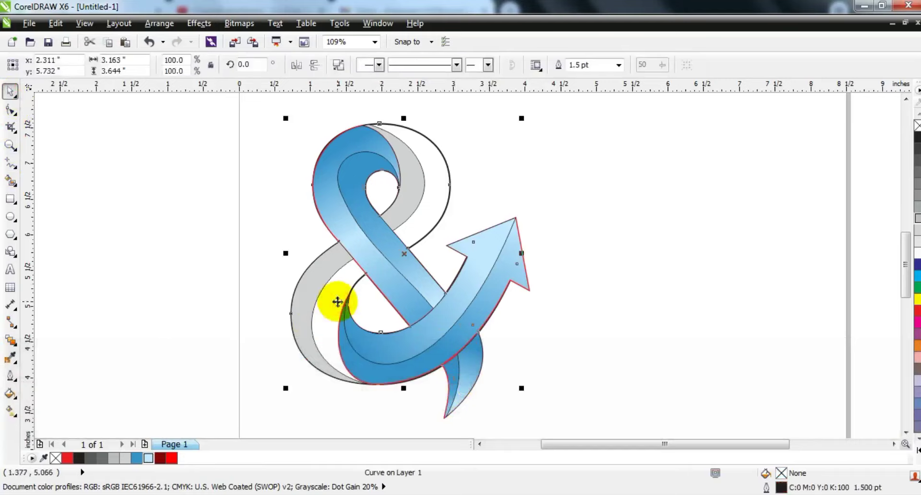
{"action": "left_click", "coordinate": [160, 459]}
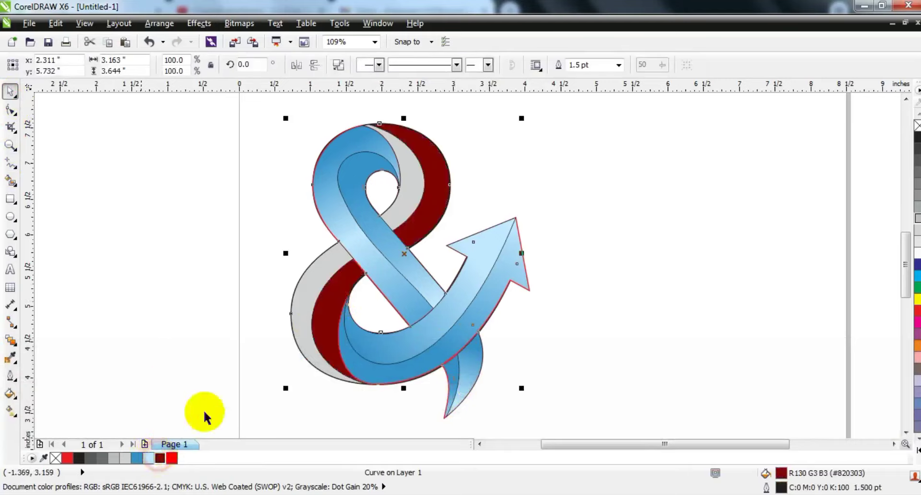
{"action": "left_click", "coordinate": [10, 412]}
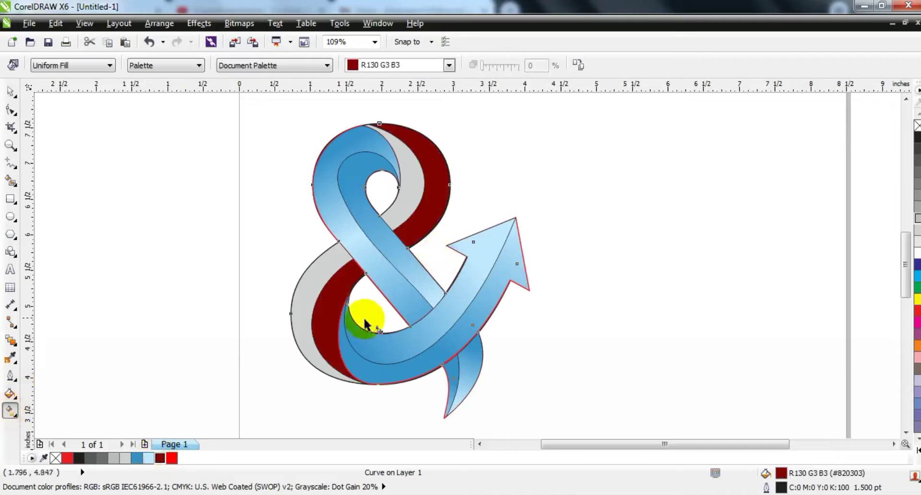
{"action": "left_click_drag", "start_coordinate": [321, 345], "coordinate": [440, 200]}
{"action": "left_click_drag", "start_coordinate": [171, 457], "coordinate": [398, 249]}
{"action": "left_click_drag", "start_coordinate": [439, 194], "coordinate": [451, 164]}
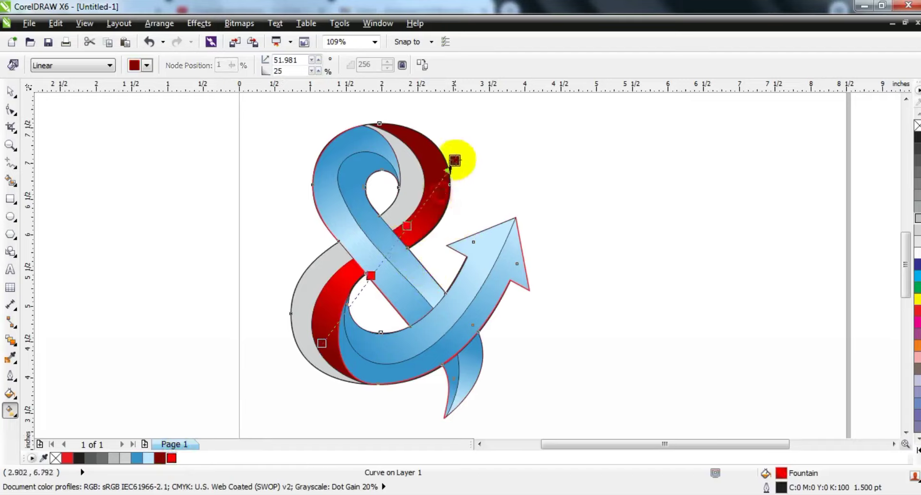
{"action": "left_click_drag", "start_coordinate": [321, 344], "coordinate": [308, 364]}
{"action": "left_click_drag", "start_coordinate": [402, 232], "coordinate": [411, 220]}
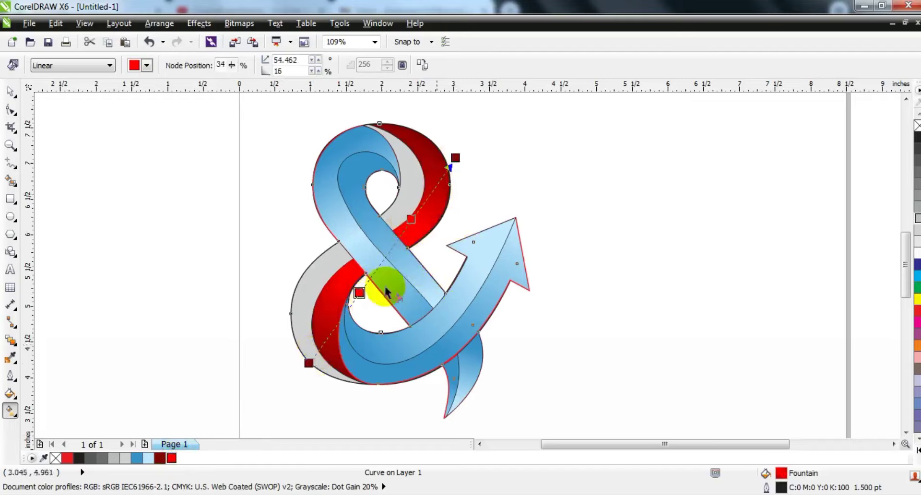
Fill the lower loop's outer half with a linear gradient from dark red #820303 to bright red where it meets the diagonal stroke
{"action": "left_click", "coordinate": [312, 273]}
{"action": "left_click", "coordinate": [160, 458]}
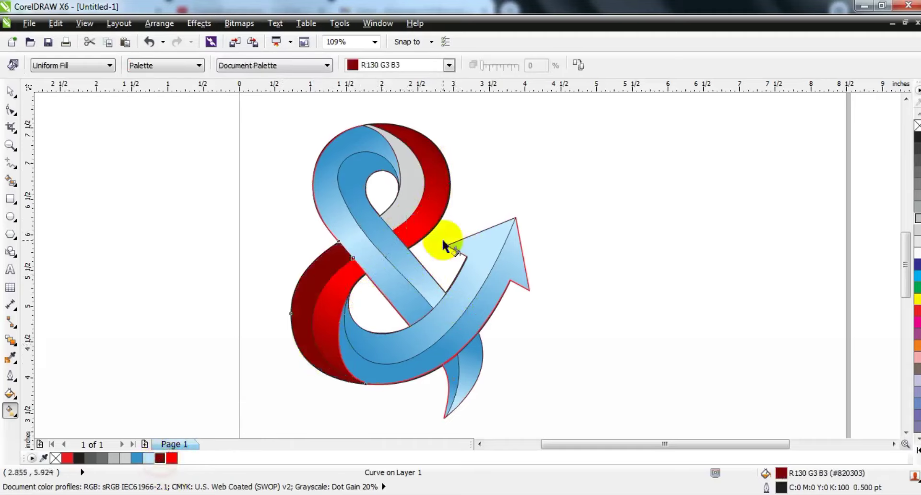
{"action": "left_click_drag", "start_coordinate": [413, 178], "coordinate": [412, 176]}
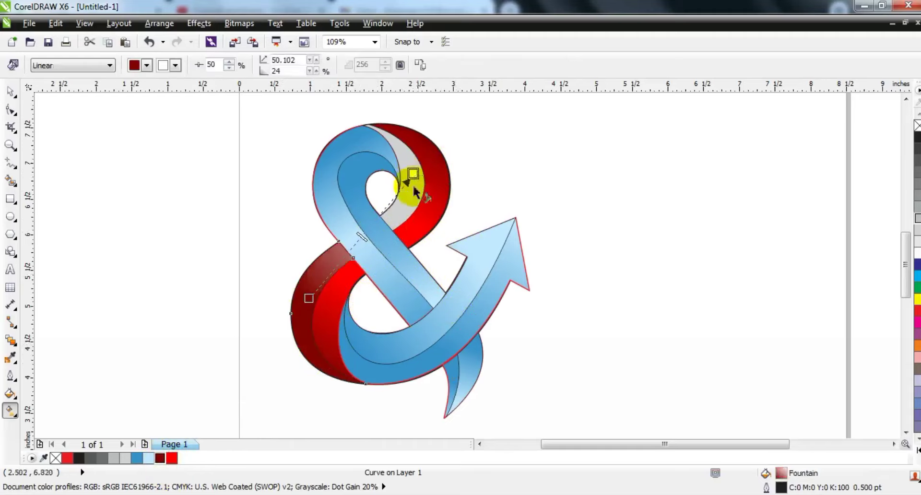
{"action": "left_click", "coordinate": [172, 458]}
{"action": "double_click", "coordinate": [358, 248]}
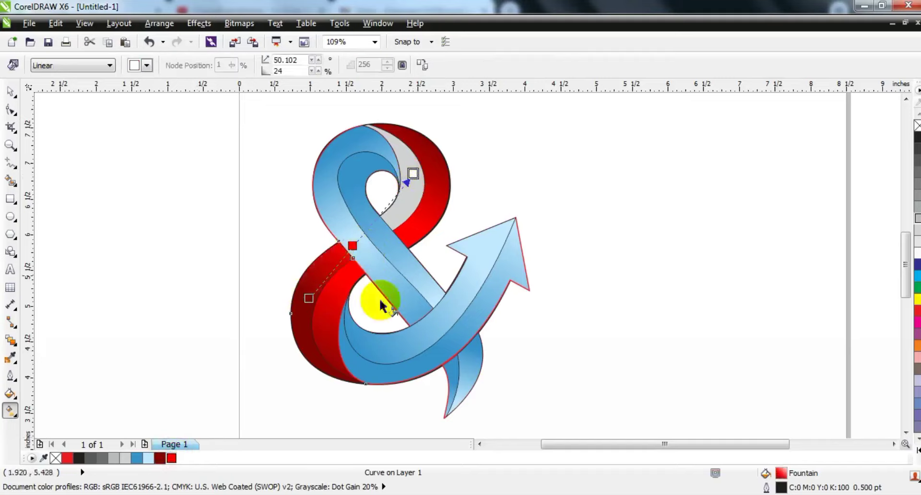
{"action": "mouse_move", "coordinate": [160, 458]}
{"action": "left_mouse_down"}
{"action": "mouse_move", "coordinate": [429, 169]}
{"action": "mouse_move", "coordinate": [335, 256]}
{"action": "left_mouse_up"}
Fill the upper loop's inner half with a linear gradient from dark red at the top to bright red near the diagonal stroke
{"action": "left_click", "coordinate": [394, 221]}
{"action": "left_click_drag", "start_coordinate": [160, 459], "coordinate": [386, 227]}
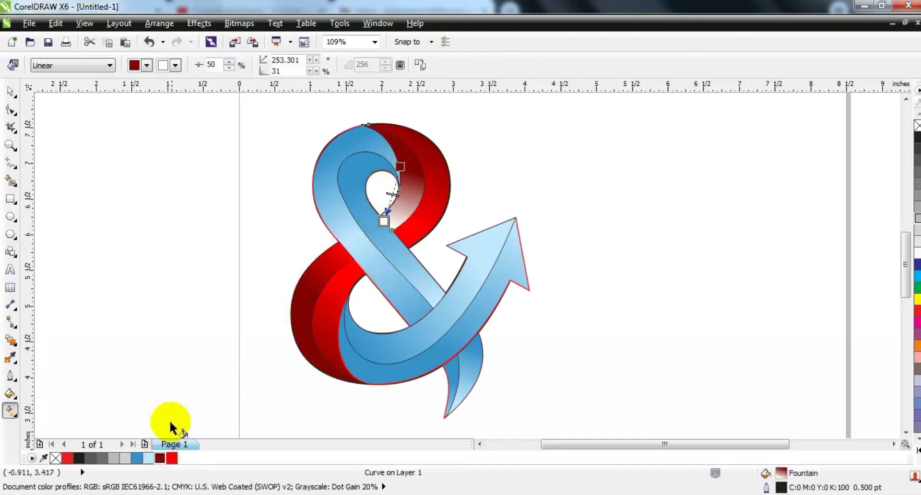
{"action": "left_click_drag", "start_coordinate": [160, 458], "coordinate": [383, 221]}
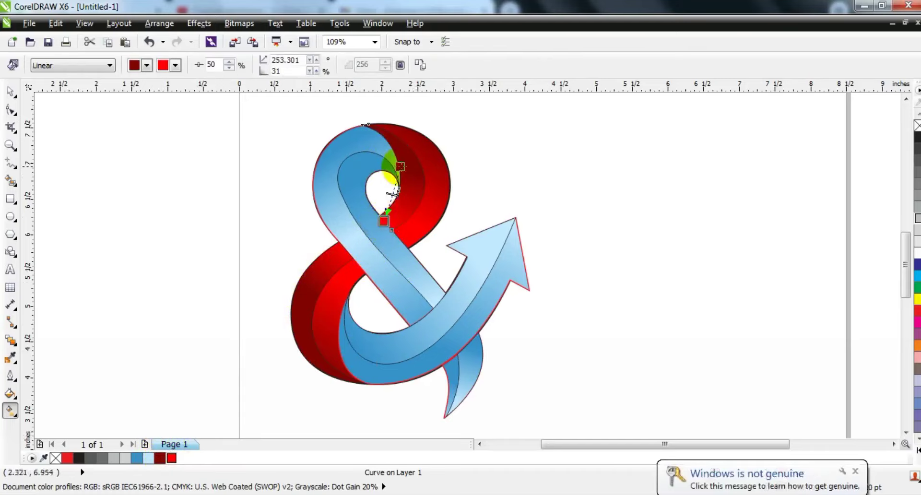
{"action": "left_click", "coordinate": [855, 471]}
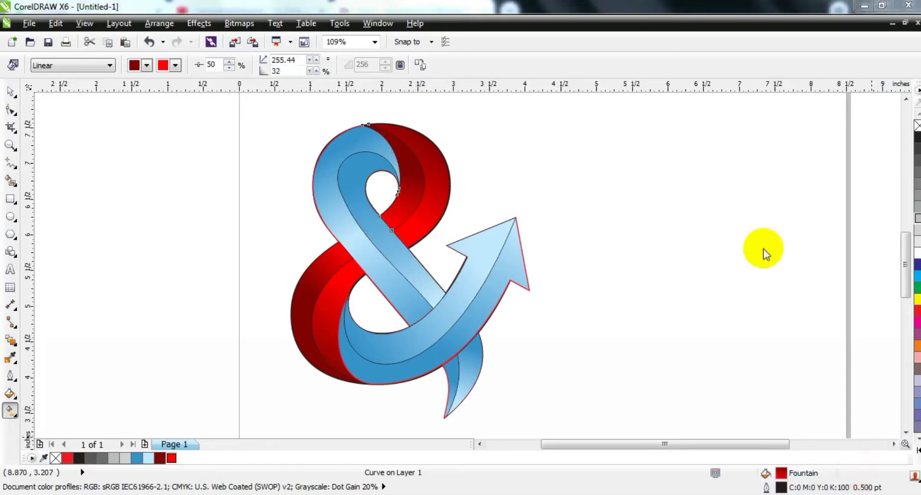
{"action": "left_click", "coordinate": [411, 235]}
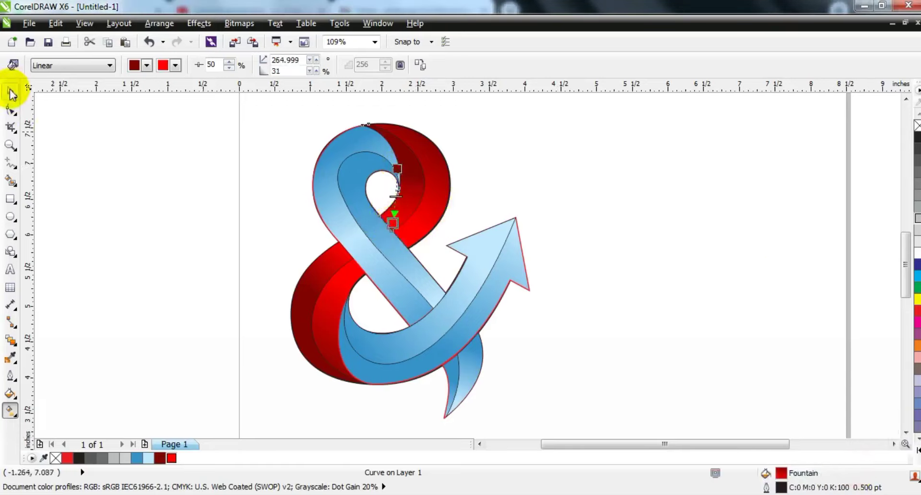
Select all the ampersand pieces and remove their outlines
{"action": "left_click", "coordinate": [10, 91]}
{"action": "left_click", "coordinate": [139, 232]}
{"action": "key", "text": "F3"}
{"action": "left_click_drag", "start_coordinate": [248, 165], "coordinate": [448, 335]}
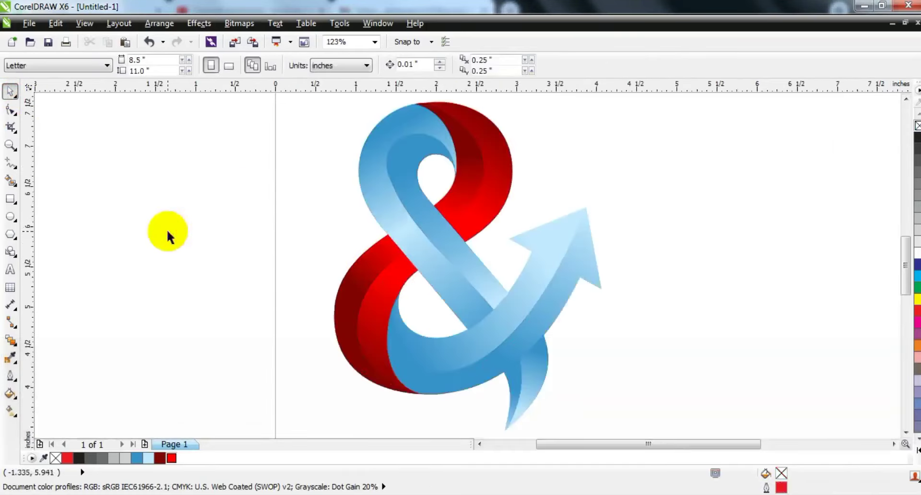
Select the whole ampersand logo and examine it in a full-screen preview
{"action": "key", "text": "F3"}
{"action": "mouse_move", "coordinate": [469, 352]}
{"action": "left_mouse_down"}
{"action": "mouse_move", "coordinate": [330, 262]}
{"action": "mouse_move", "coordinate": [177, 134]}
{"action": "left_mouse_up"}
{"action": "key", "text": "shift+F2"}
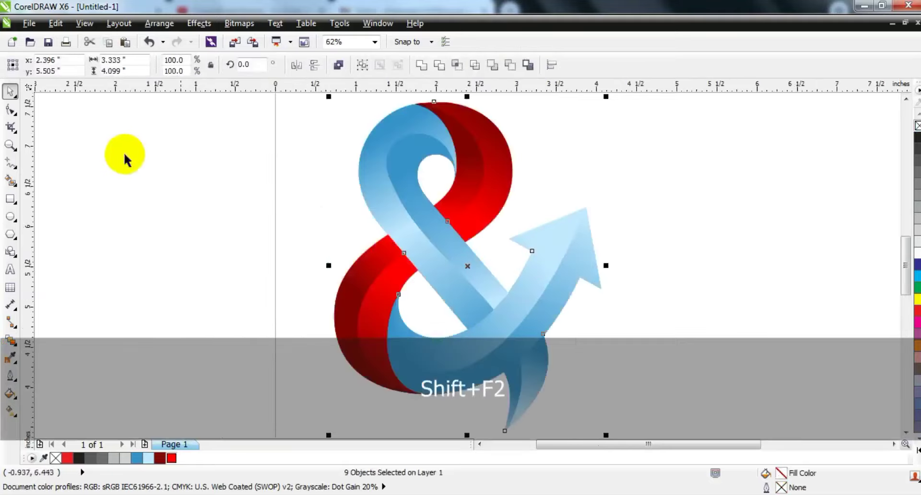
{"action": "key", "text": "F9"}
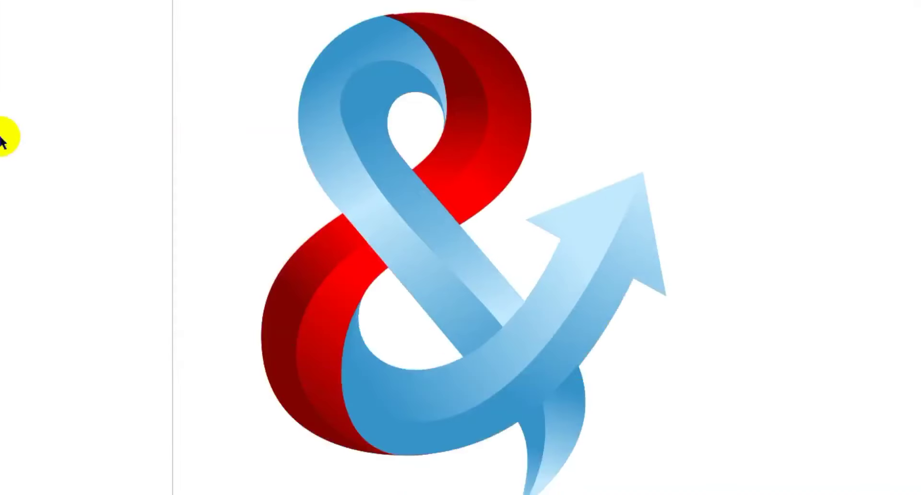
{"action": "key", "text": "F3"}
{"action": "key", "text": "F3"}
{"action": "key", "text": "F3"}
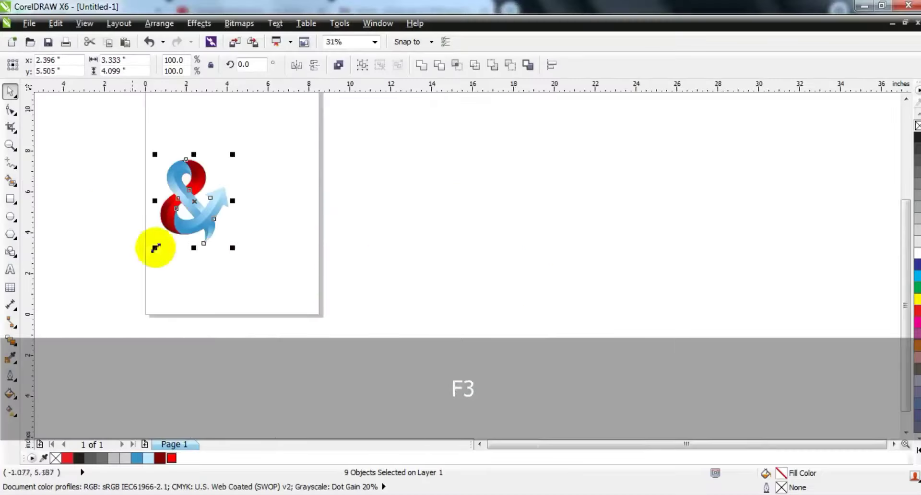